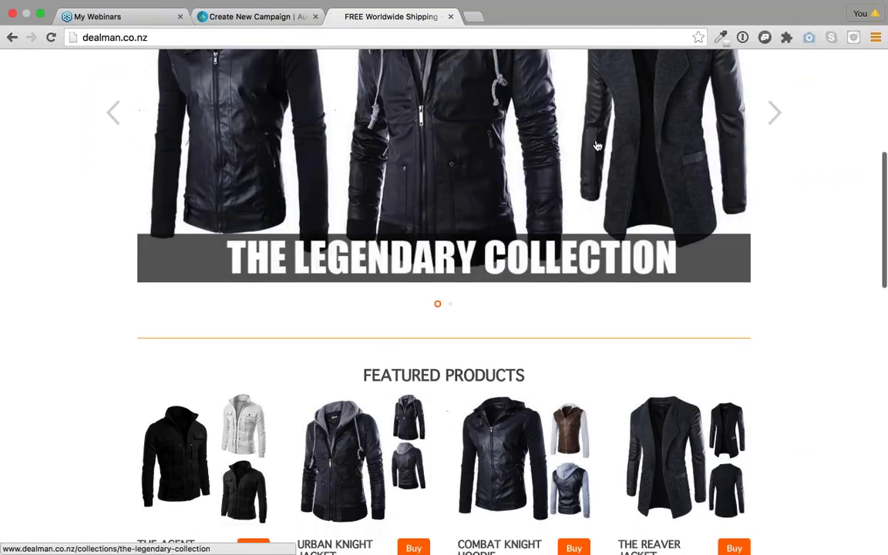
- Look through the Deal Man store's home page, including its featured products, most popular items and footer
scroll(493, 212, down, 5)
scroll(363, 248, down, 8)
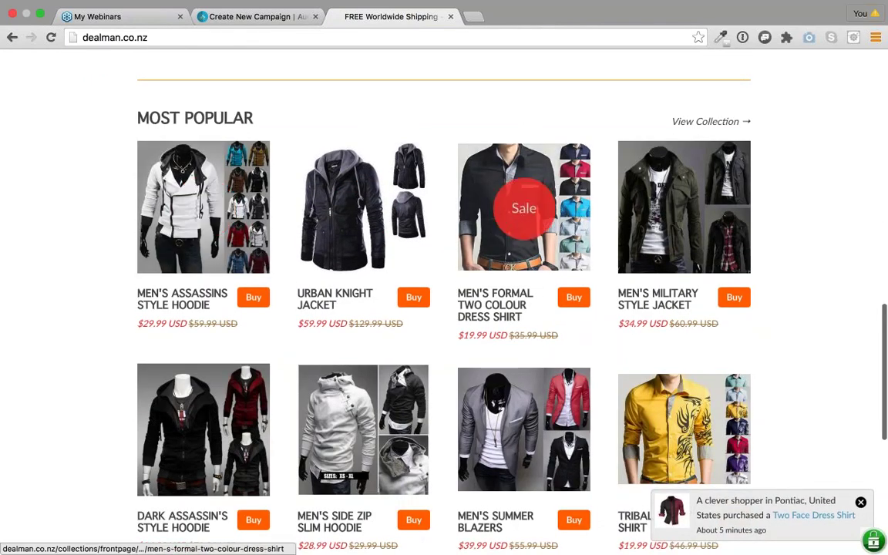
scroll(444, 301, down, 3)
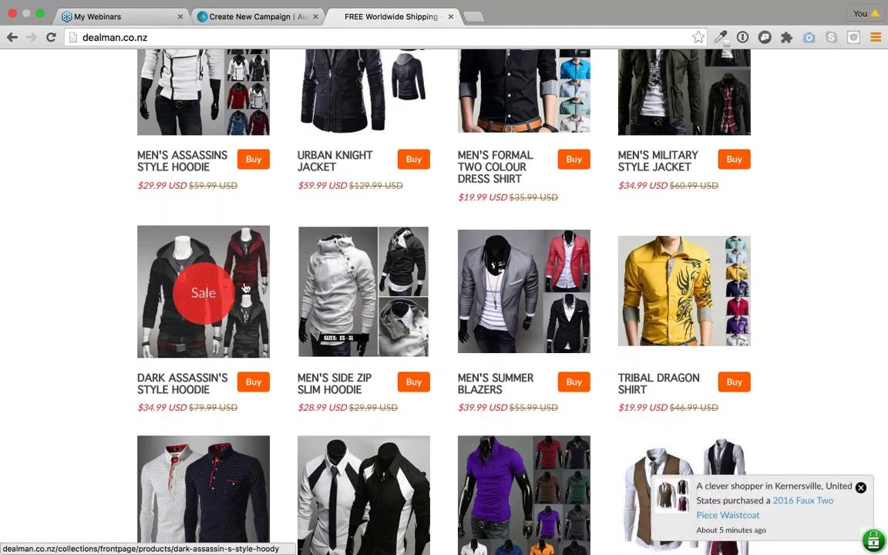
scroll(245, 288, down, 5)
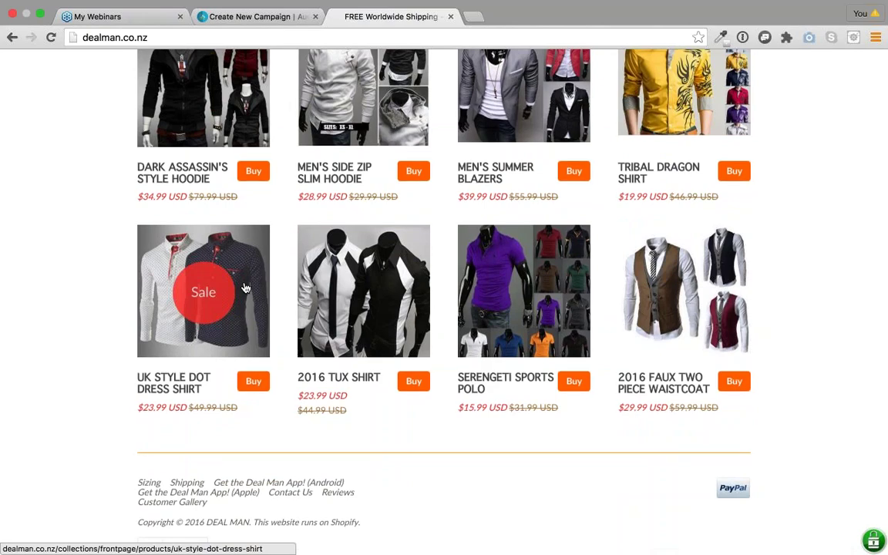
scroll(245, 288, down, 2)
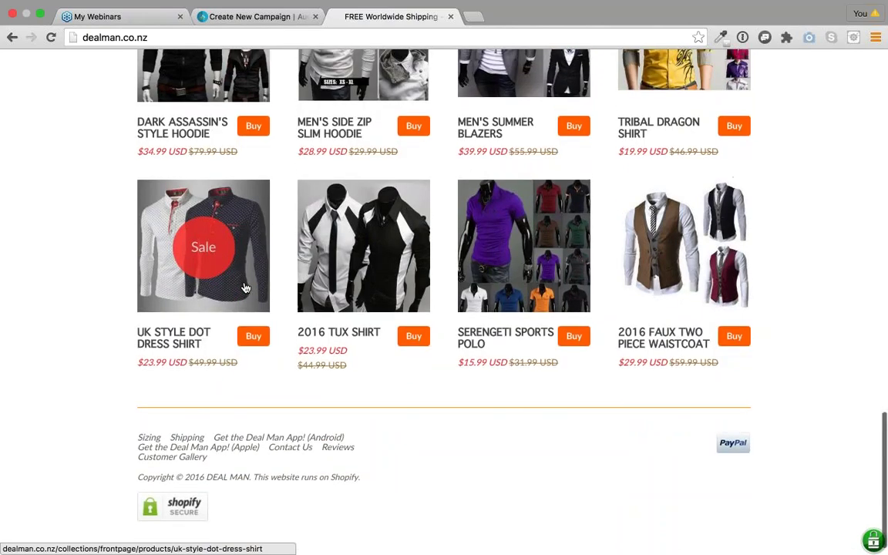
scroll(245, 288, up, 20)
scroll(531, 341, down, 10)
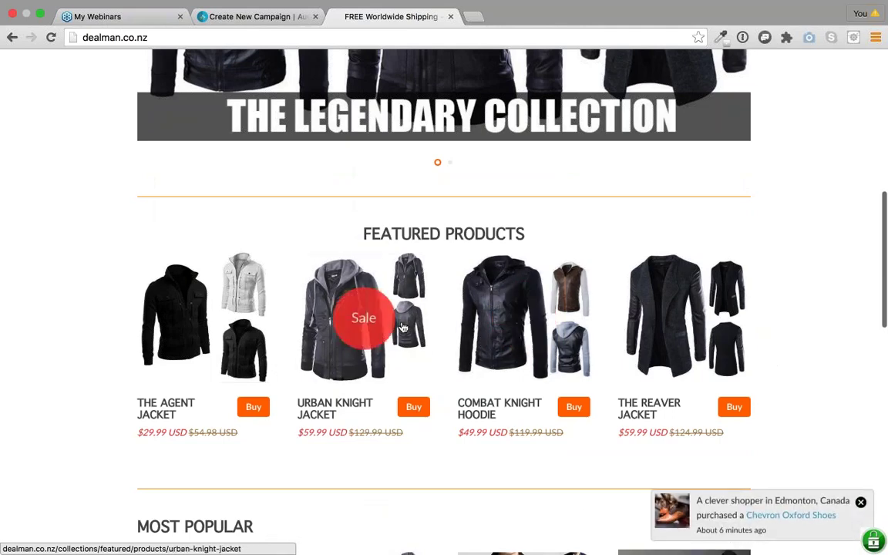
- Switch to the Audience Social new campaign form and name the campaign "Deal Man Campaign"
click(223, 23)
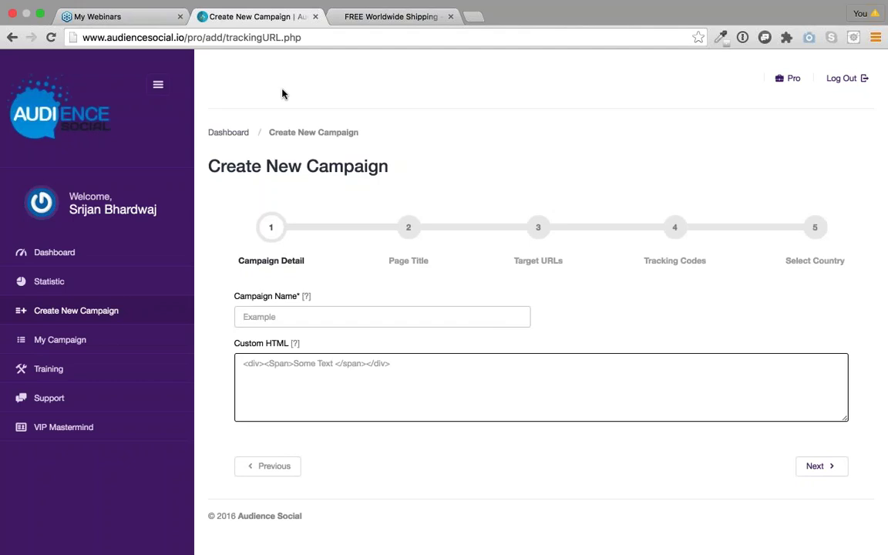
text(Deal Man Campaign)
key(BackSpace)
key(BackSpace)
key(BackSpace)
key(BackSpace)
key(BackSpace)
text(paign)
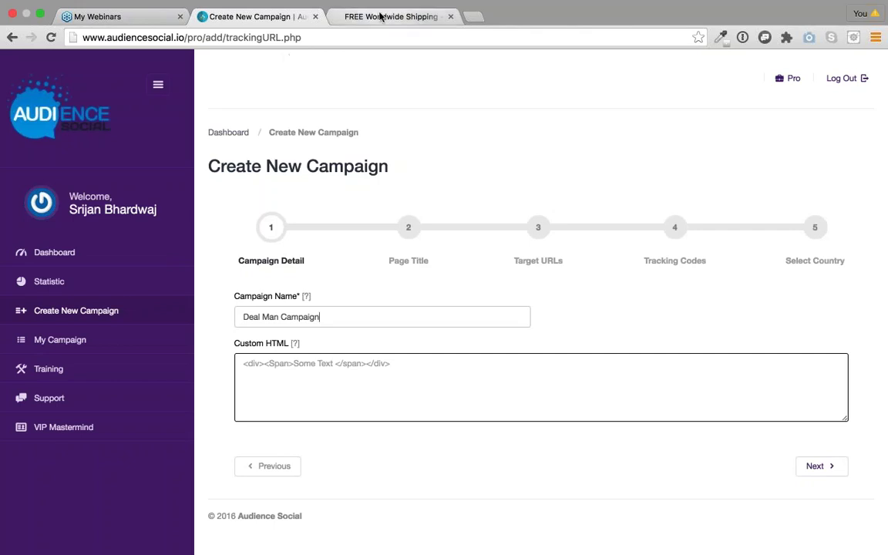
click(370, 316)
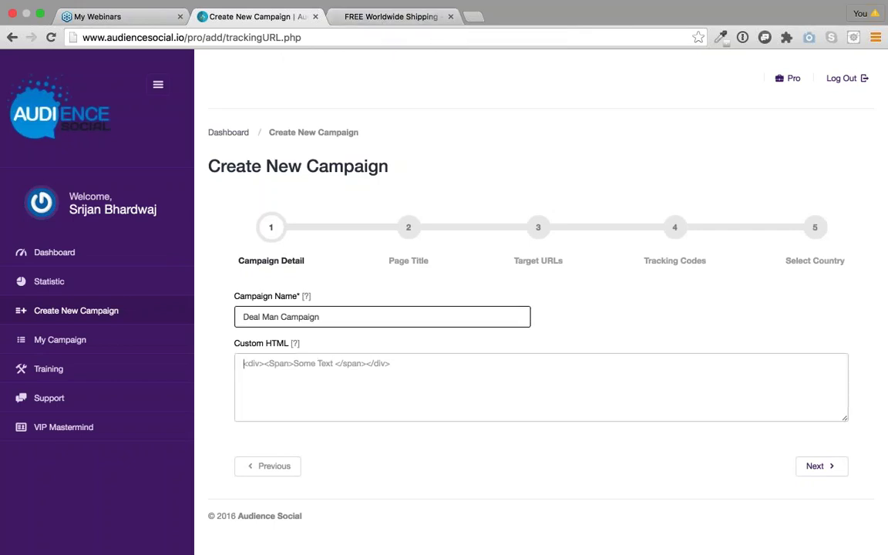
- Enter "deal man" as the custom HTML and advance to the Page Title stage
click(244, 363)
text(deal man)
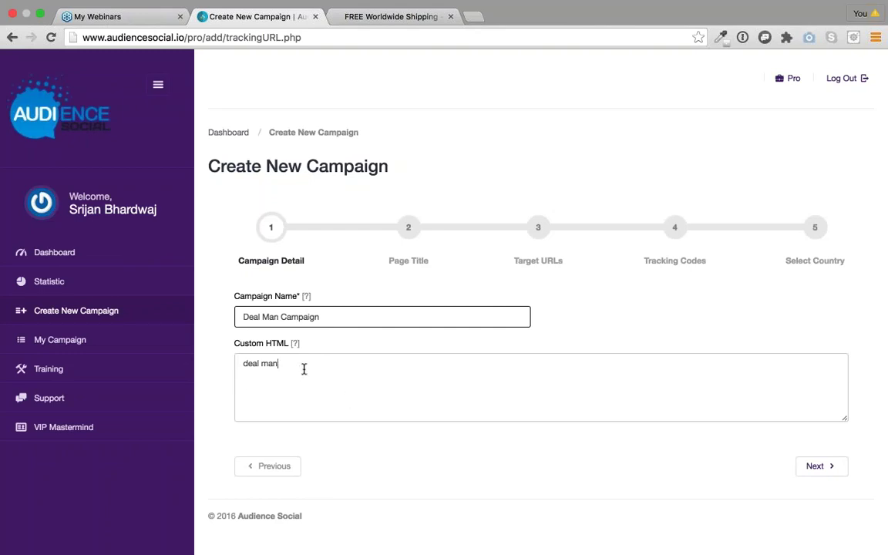
click(821, 466)
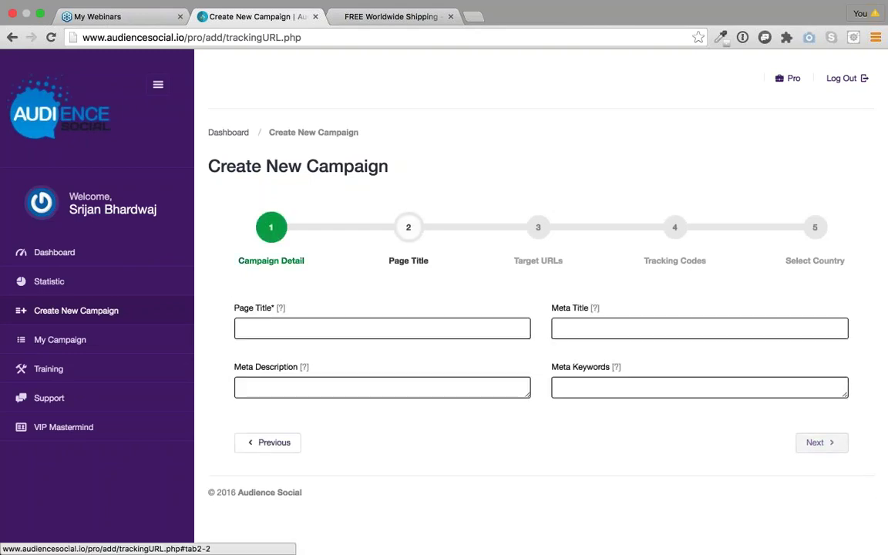
- Fill in "Deal Man Website" as both the page title and the meta title
click(451, 330)
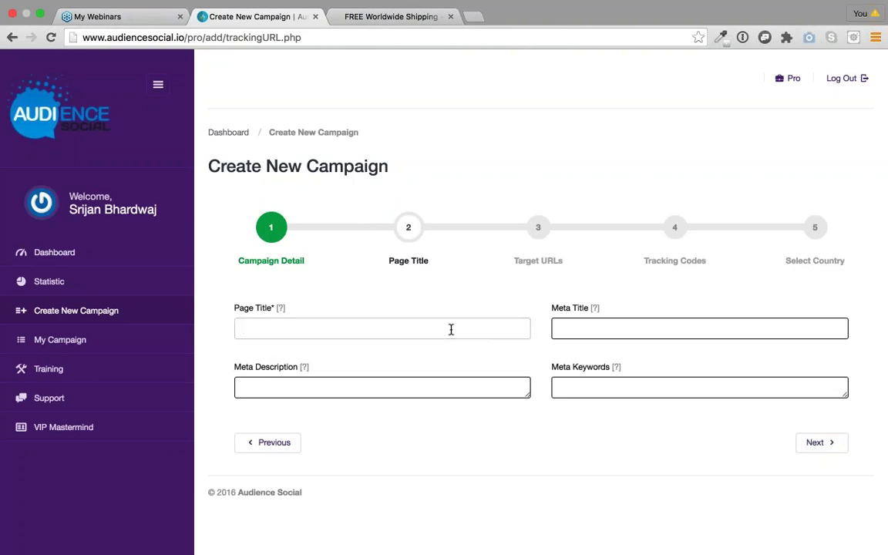
text(Deal Man Website)
key(Tab)
text(Deal Man Website)
key(Tab)
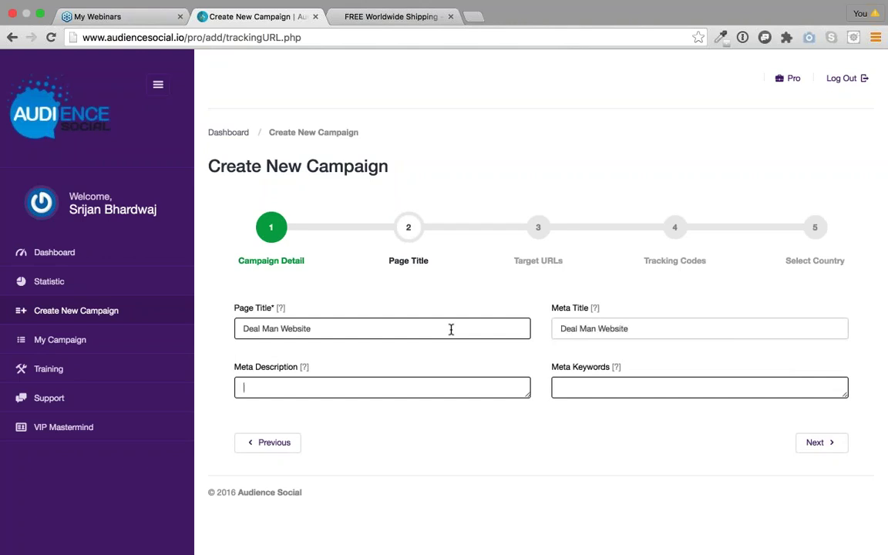
- Set the meta description to "This is an ecommerce store" and the meta keywords to "deal man", and advance to Target URLs
key(shift+Tab)
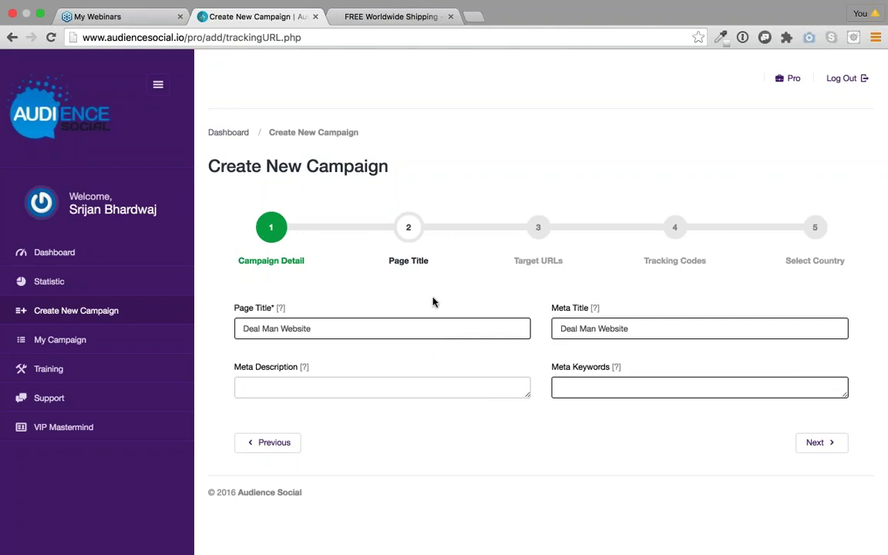
text(This is an ecommerce store)
click(715, 381)
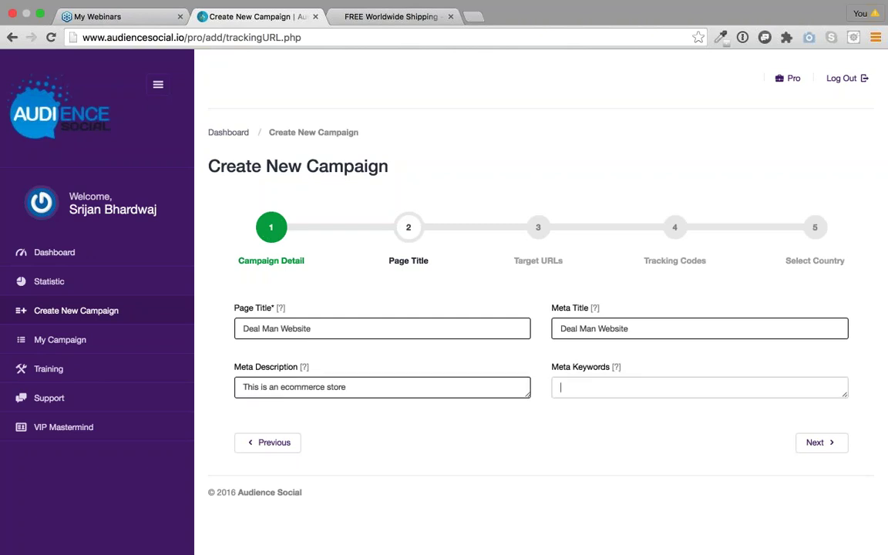
text(deal man)
click(821, 441)
- Open the Urban Knight Jacket from the Deal Man store's home page, dismissing the discount popup, and copy the product page's URL
scroll(820, 441, down, 1)
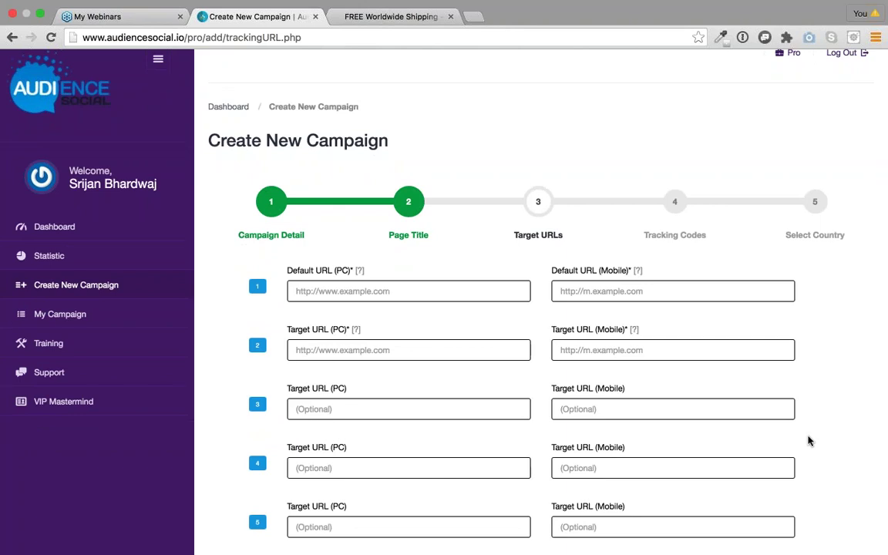
mouse_move(362, 270)
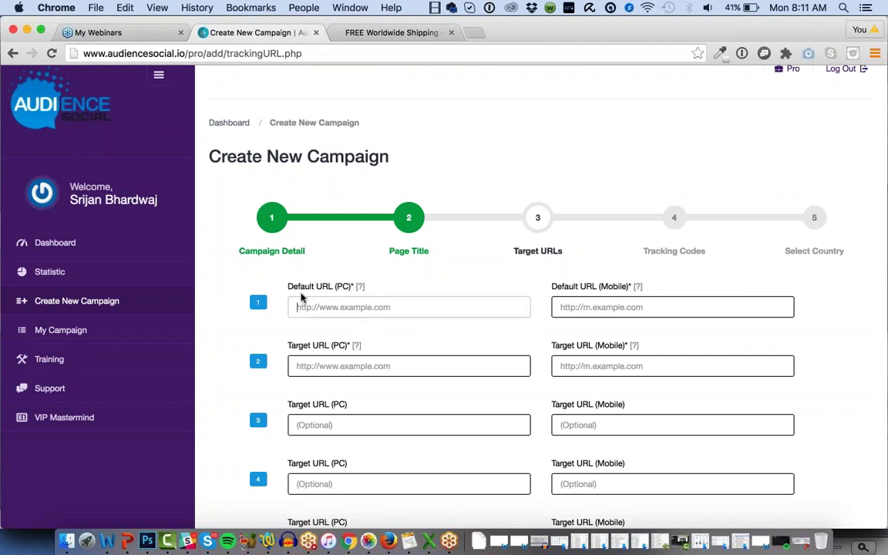
mouse_move(360, 286)
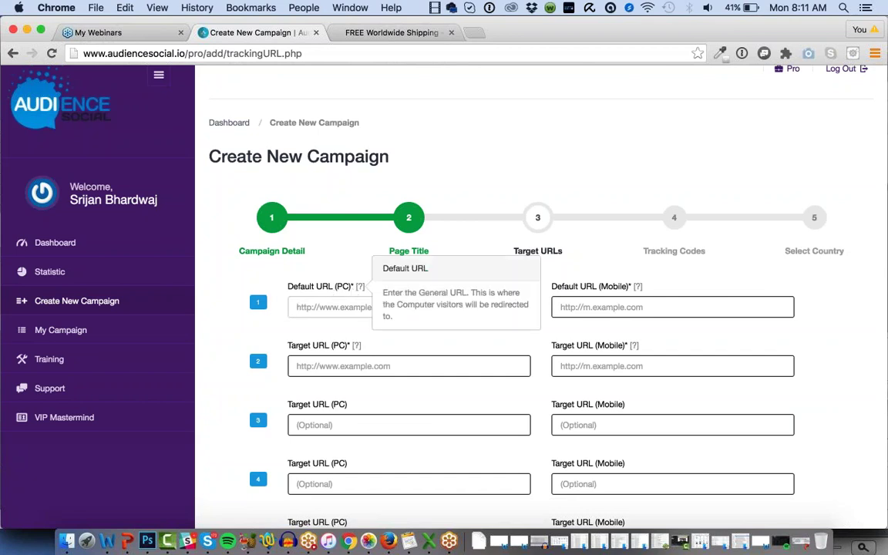
click(386, 40)
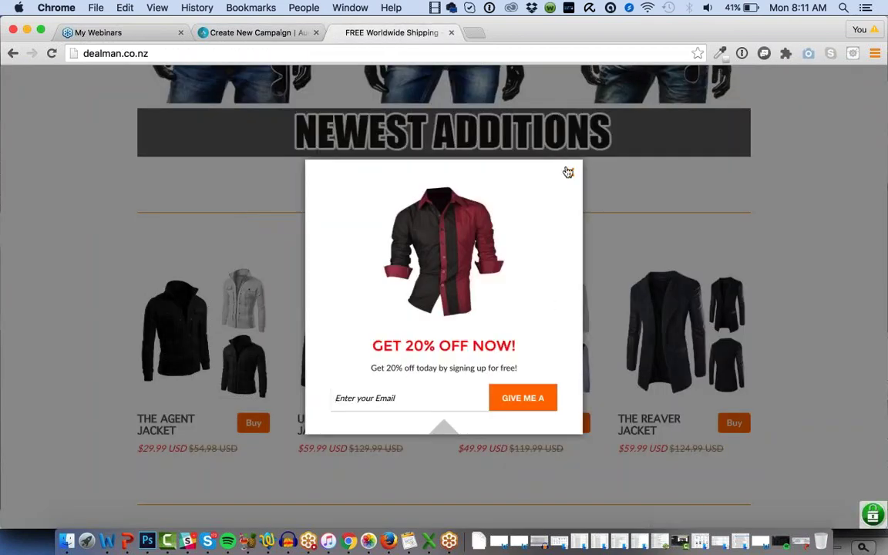
click(567, 172)
scroll(520, 301, down, 1)
click(348, 304)
click(240, 53)
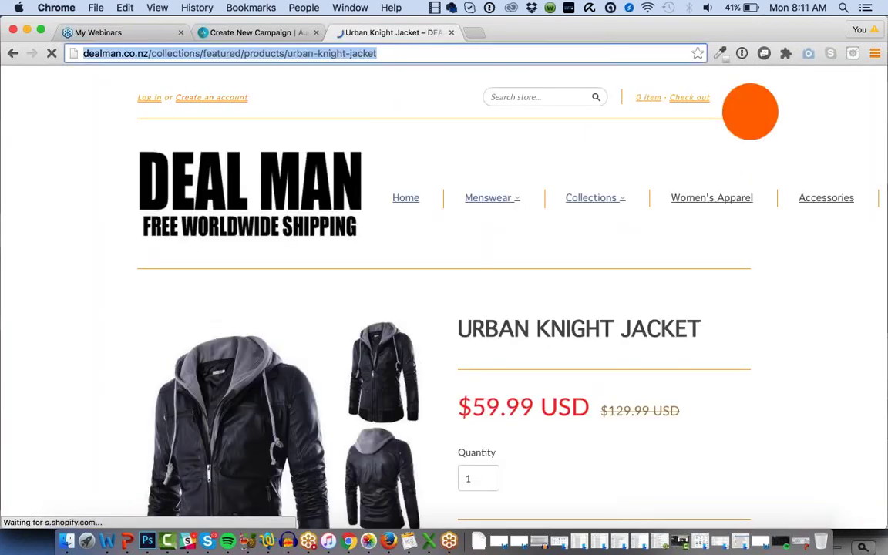
right_click(240, 53)
click(265, 71)
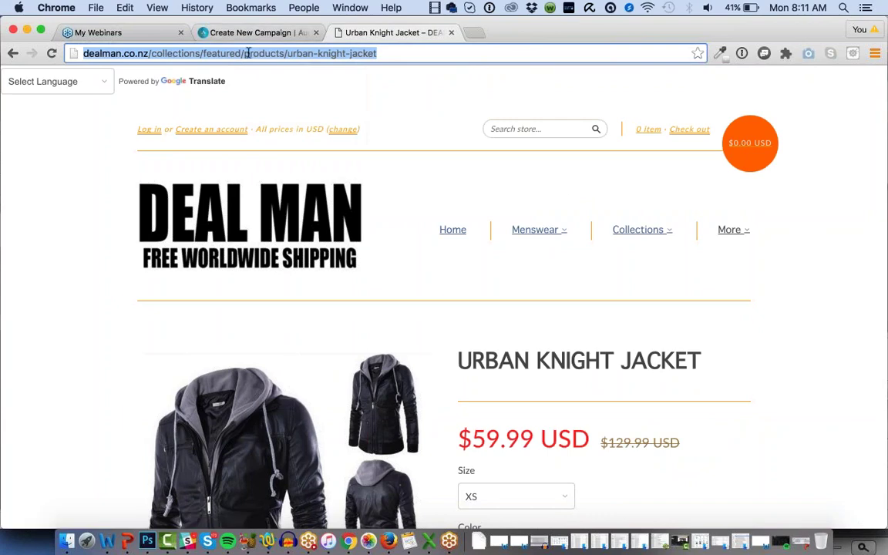
- Return to the campaign form and paste the copied jacket URL as the default PC URL
click(254, 33)
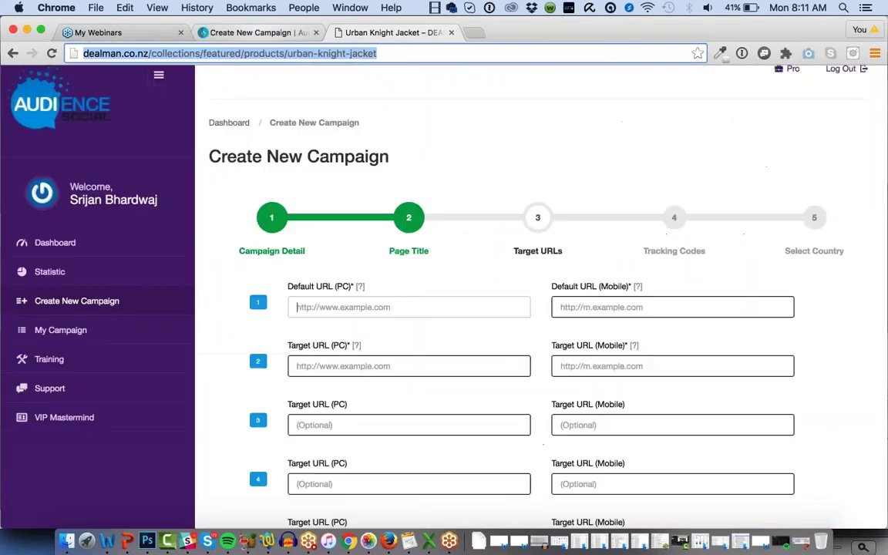
right_click(377, 301)
click(431, 368)
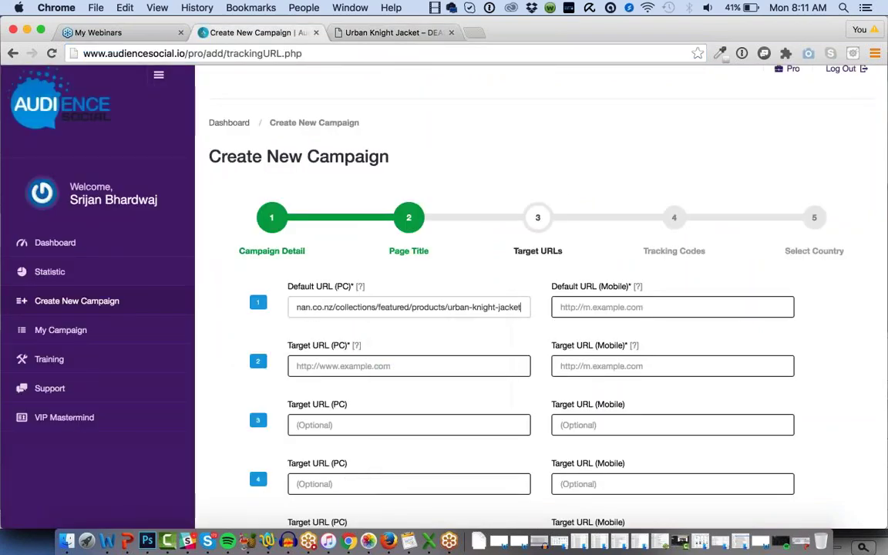
- Go back to the Urban Knight Jacket page for its URL and paste it as the campaign's default mobile URL
click(389, 32)
drag(17, 226, 0, 232)
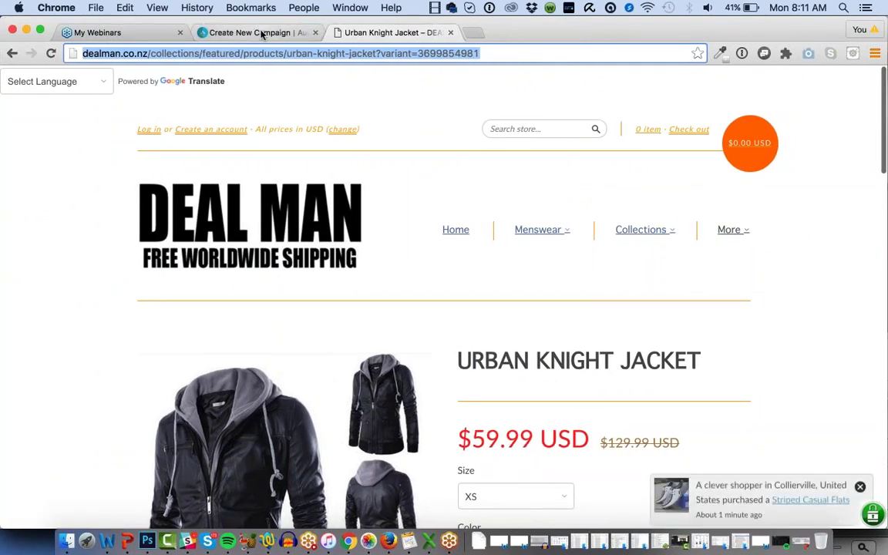
click(262, 33)
right_click(599, 313)
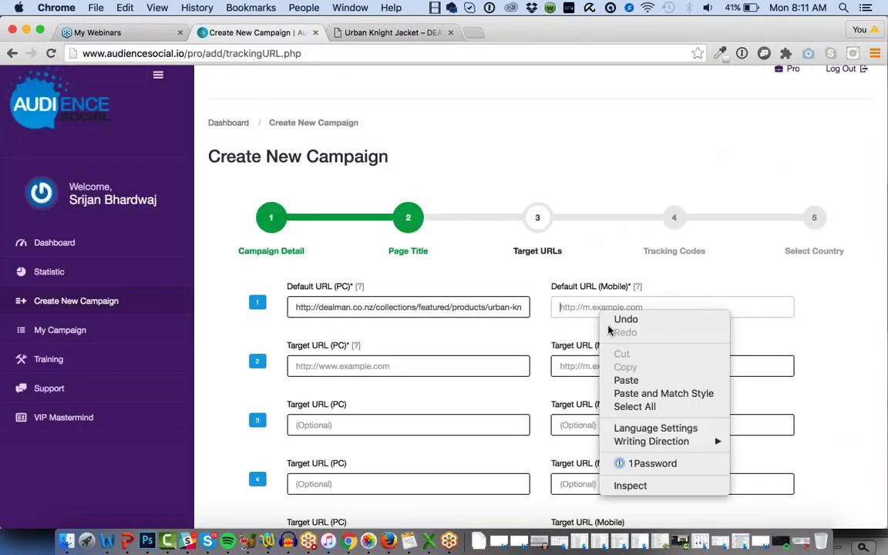
click(626, 379)
key(Tab)
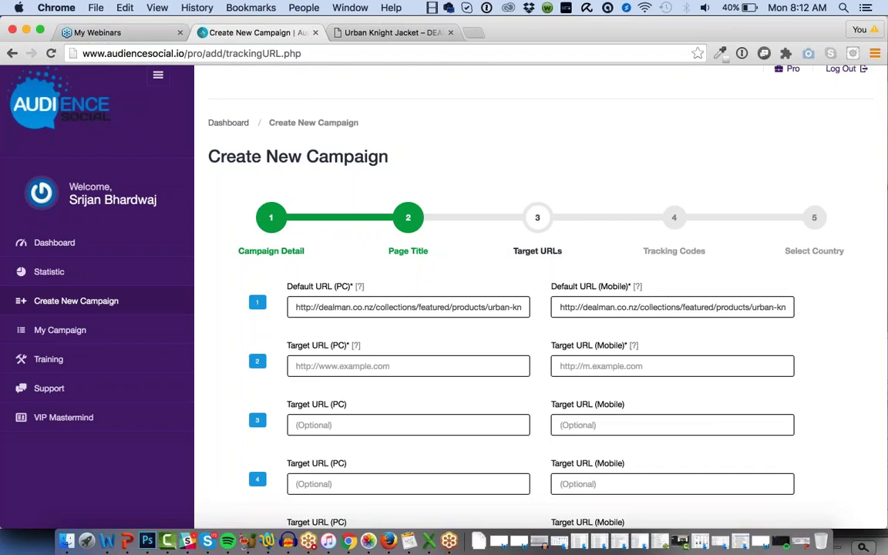
- Open the Men's Formal Two Colour Dress Shirt from the Deal Man home page and copy the product page's URL
key(ctrl+Tab)
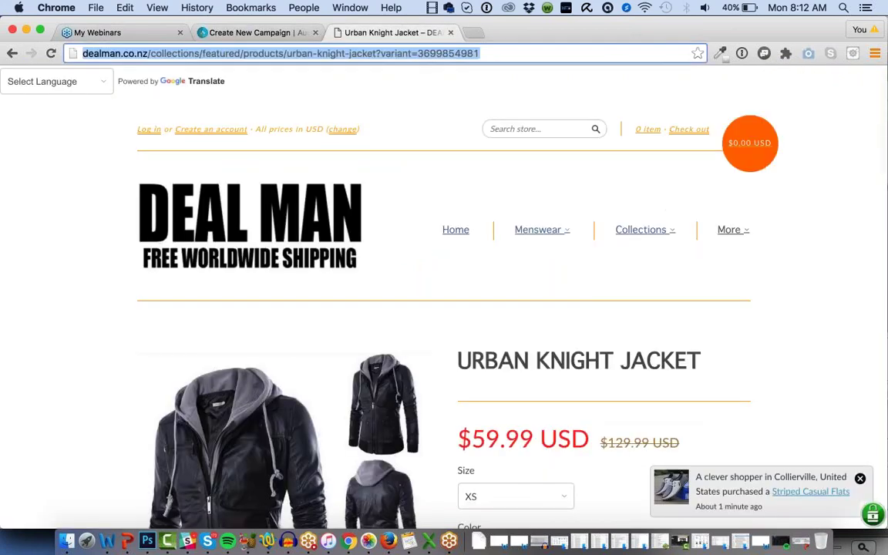
scroll(391, 376, down, 5)
scroll(392, 376, up, 5)
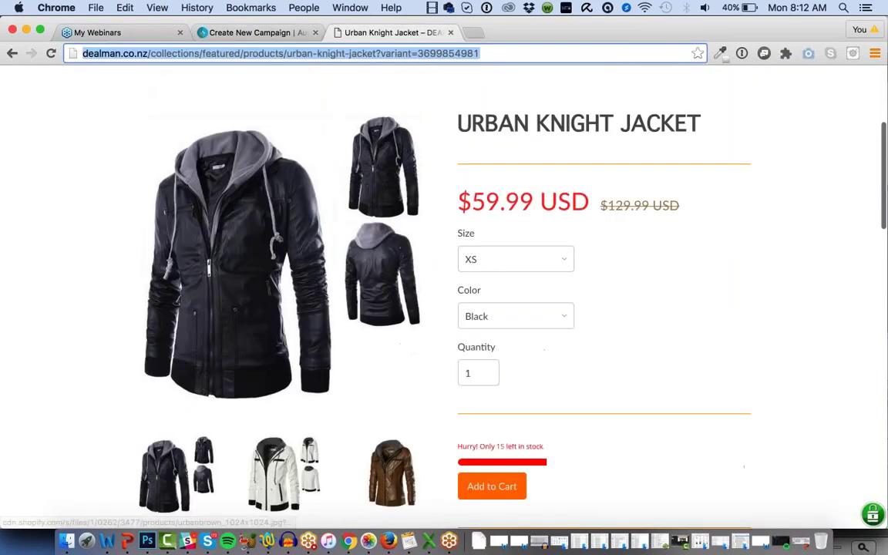
click(12, 53)
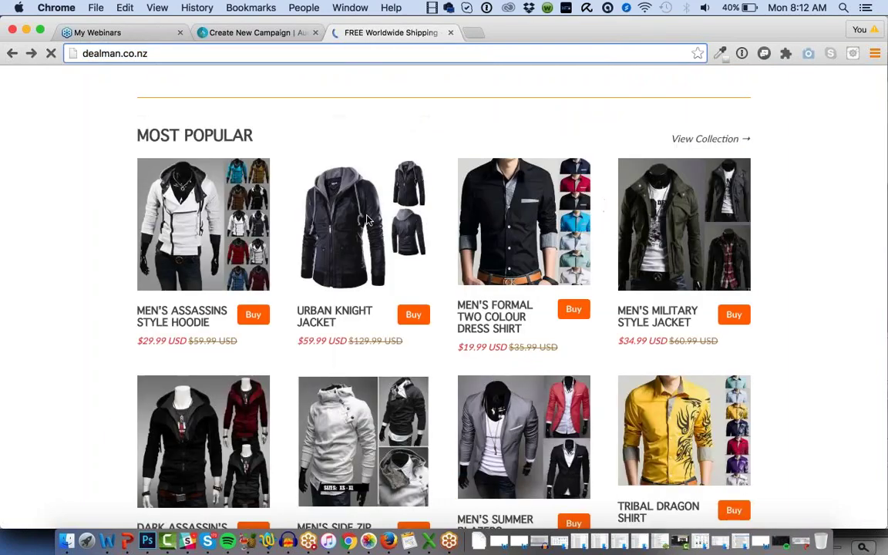
click(523, 231)
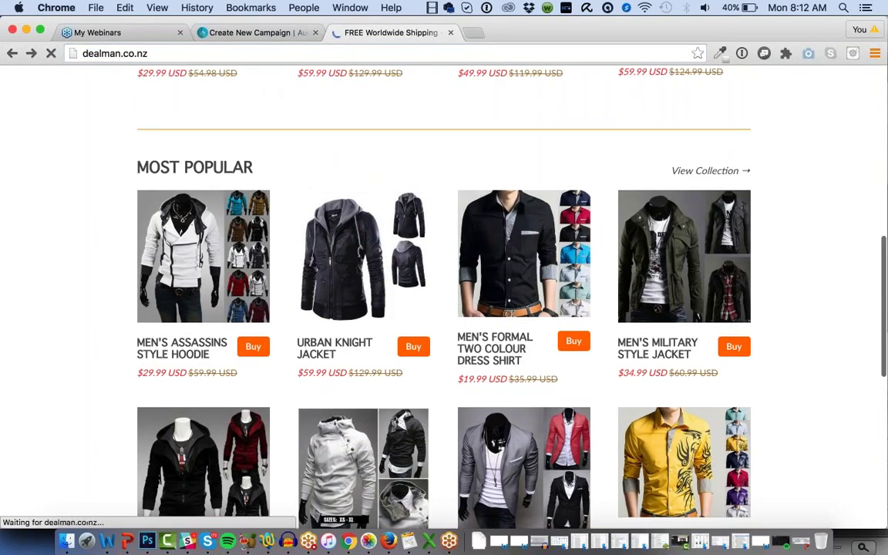
right_click(236, 55)
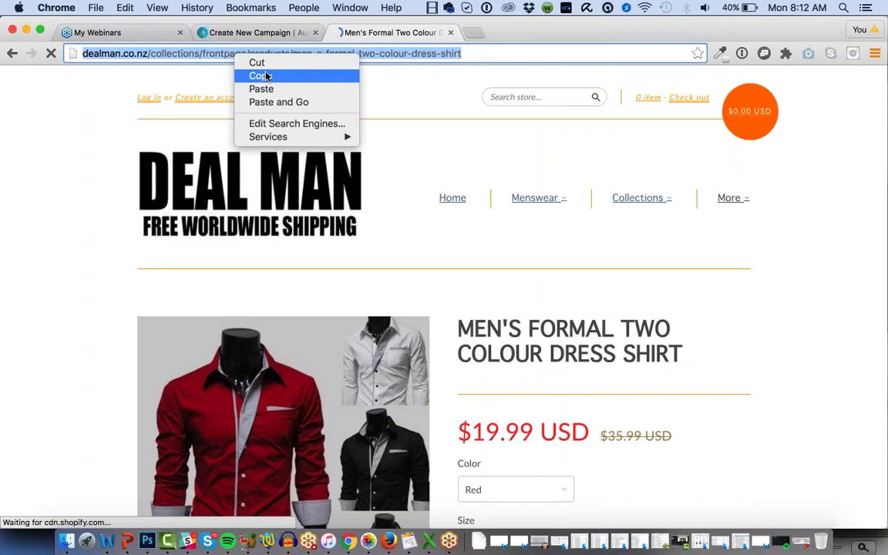
click(265, 76)
- Paste the dress shirt URL into the campaign form as the second row's PC and mobile target URLs
key(ctrl+shift+Tab)
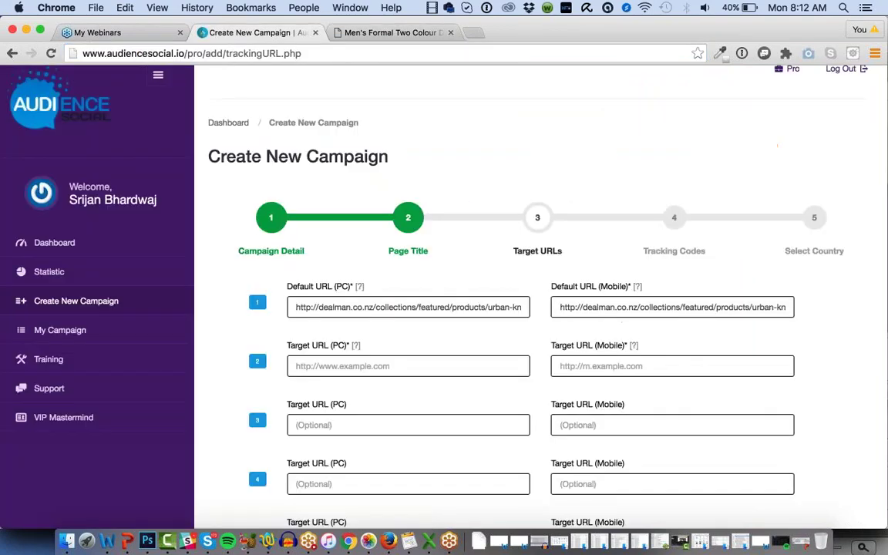
right_click(455, 365)
click(512, 414)
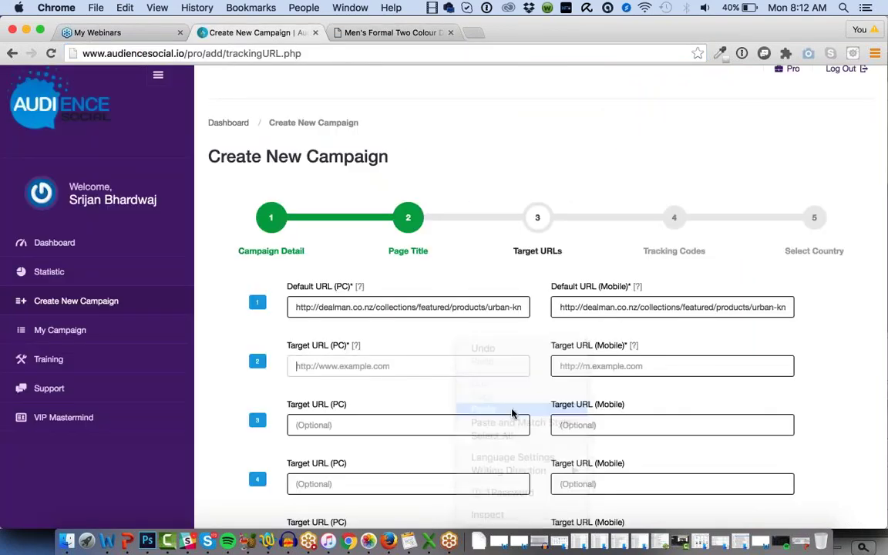
right_click(598, 365)
click(623, 409)
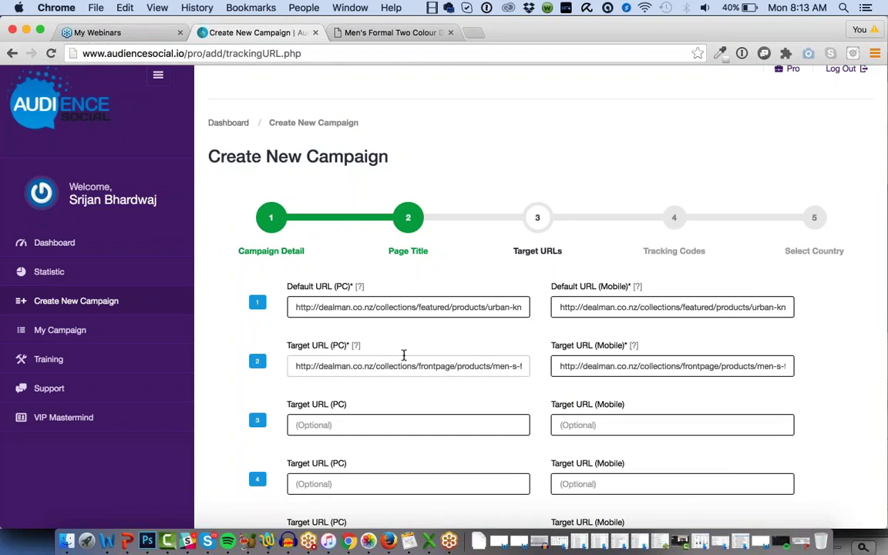
click(296, 366)
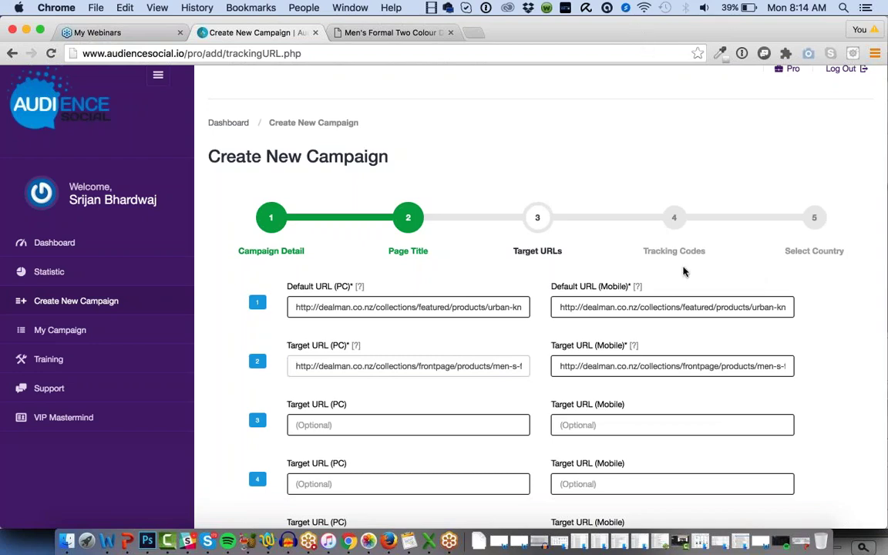
scroll(759, 279, down, 3)
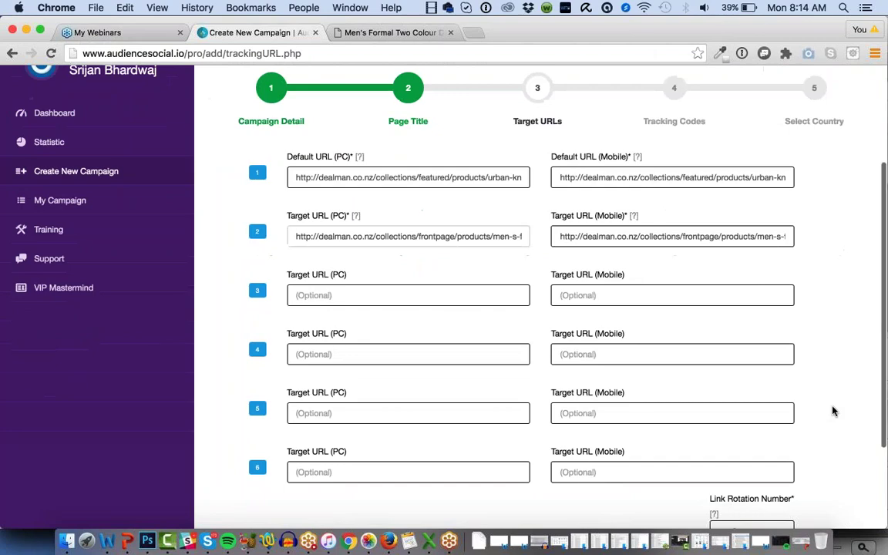
- Set the campaign's link rotation number to 2, leave the optional target URLs empty and continue to the tracking codes
scroll(832, 411, down, 3)
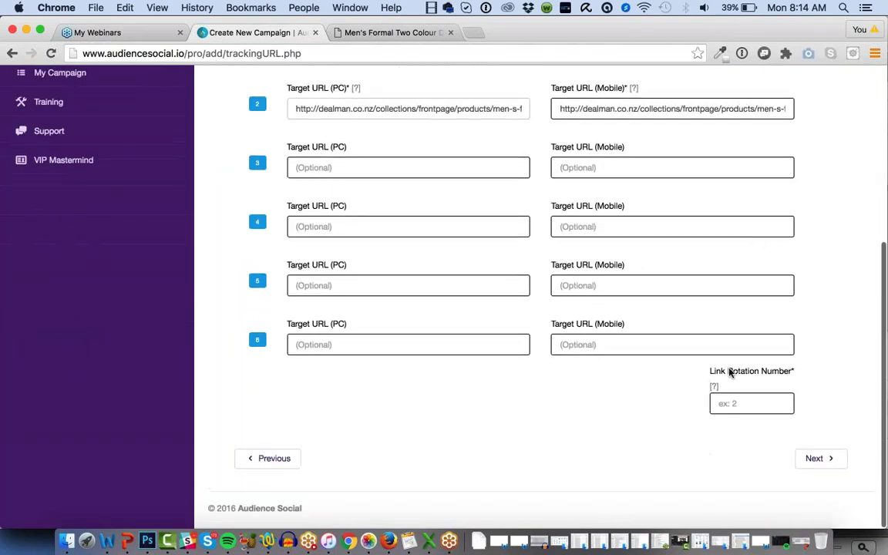
click(739, 405)
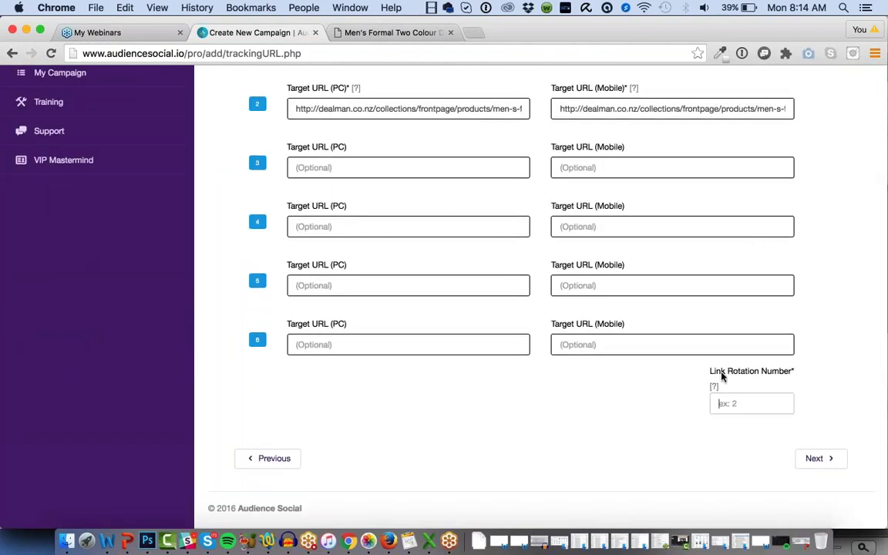
scroll(722, 376, up, 2)
scroll(719, 370, down, 2)
drag(702, 370, 814, 372)
click(814, 372)
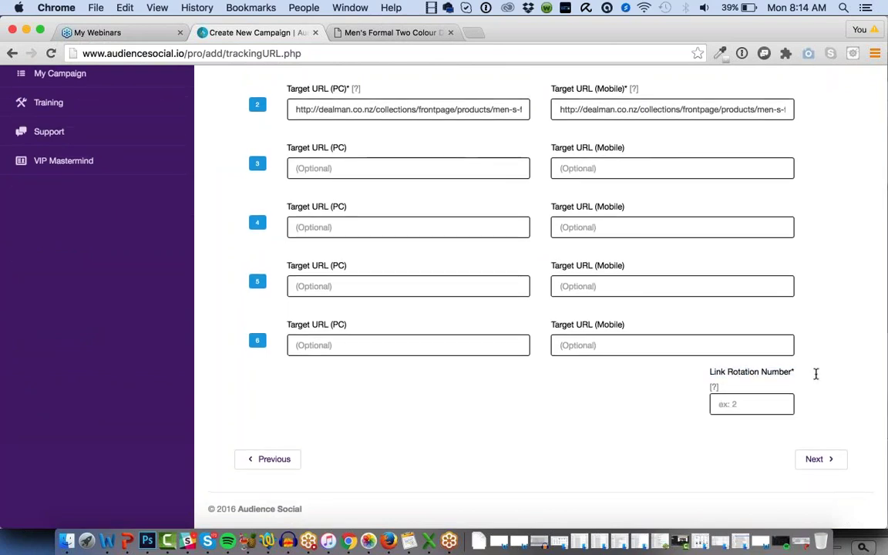
scroll(815, 374, up, 3)
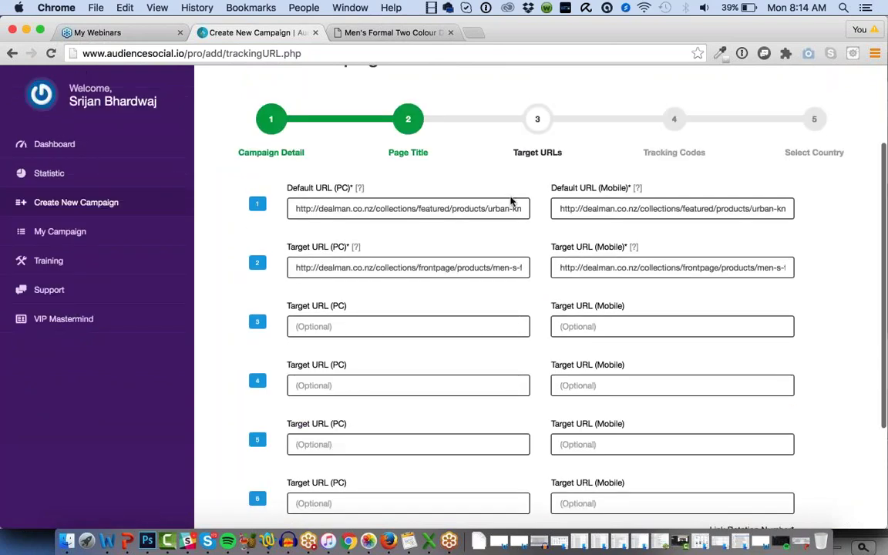
click(367, 330)
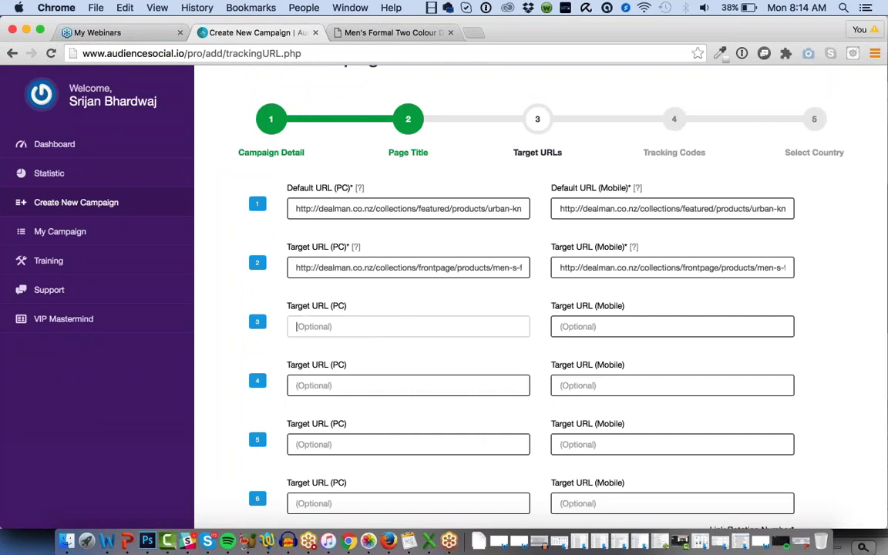
scroll(740, 390, down, 3)
scroll(693, 393, up, 3)
scroll(673, 395, down, 3)
click(772, 397)
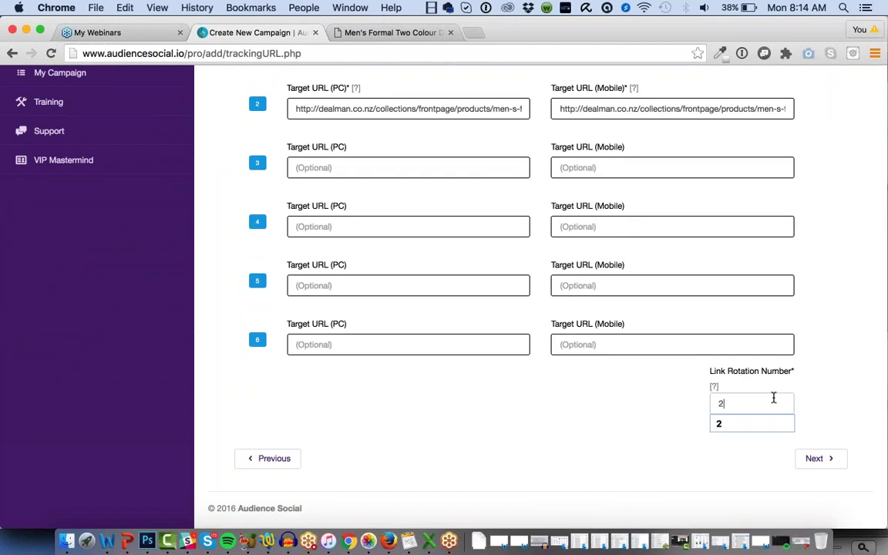
click(740, 422)
click(819, 458)
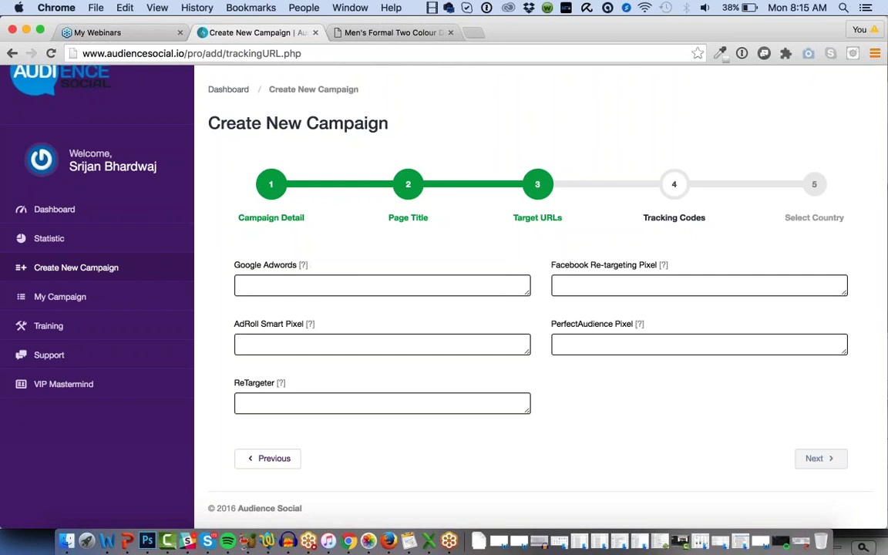
- Look over the Google Adwords and AdRoll Smart Pixel fields and open adroll.com in a new browser tab
click(312, 287)
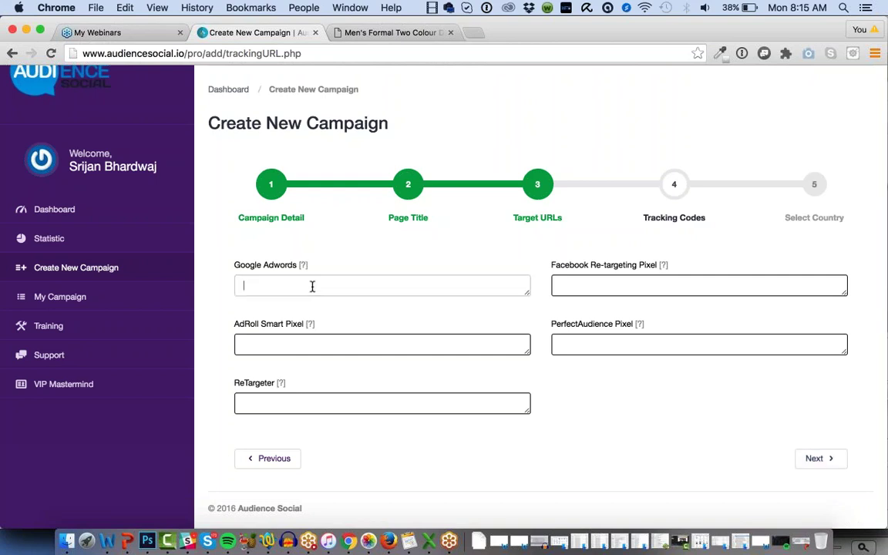
click(339, 343)
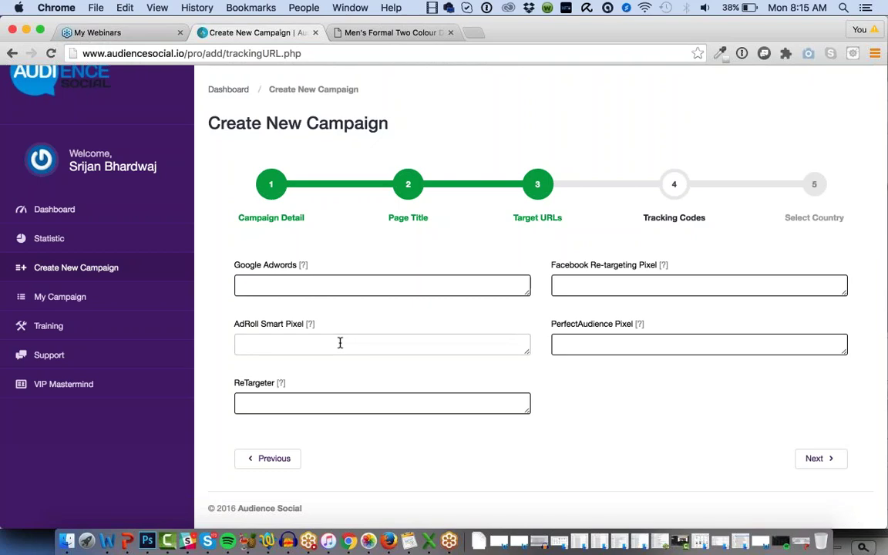
click(468, 35)
text(adroll.com)
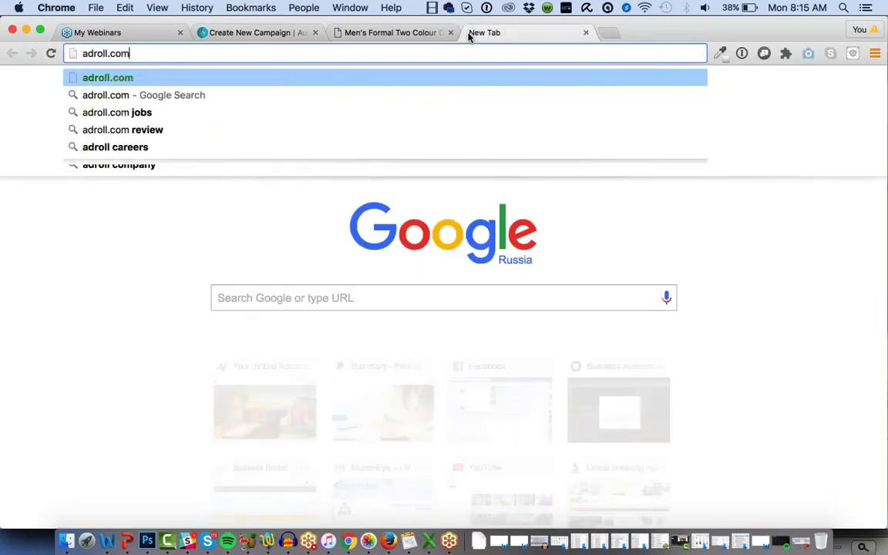
key(Return)
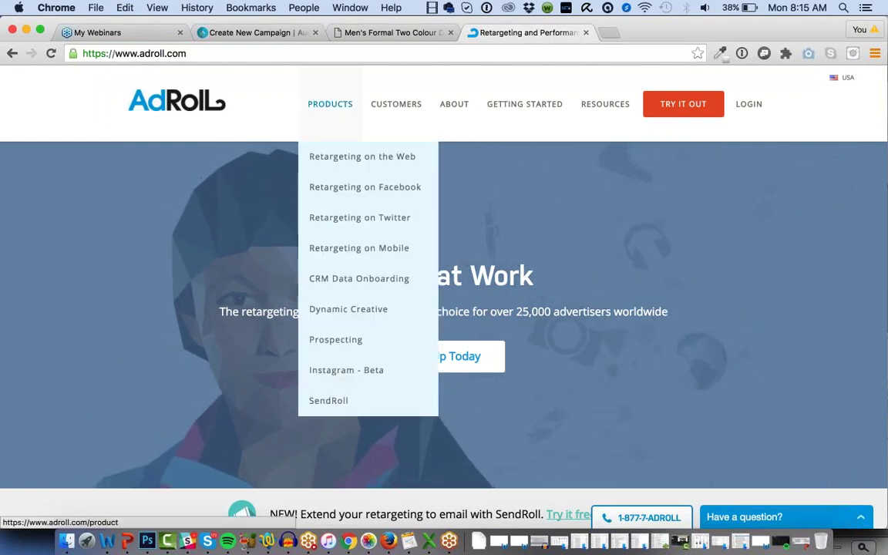
- Load perfectaudience.com in place of the AdRoll site and return to the campaign's tracking code form
click(266, 33)
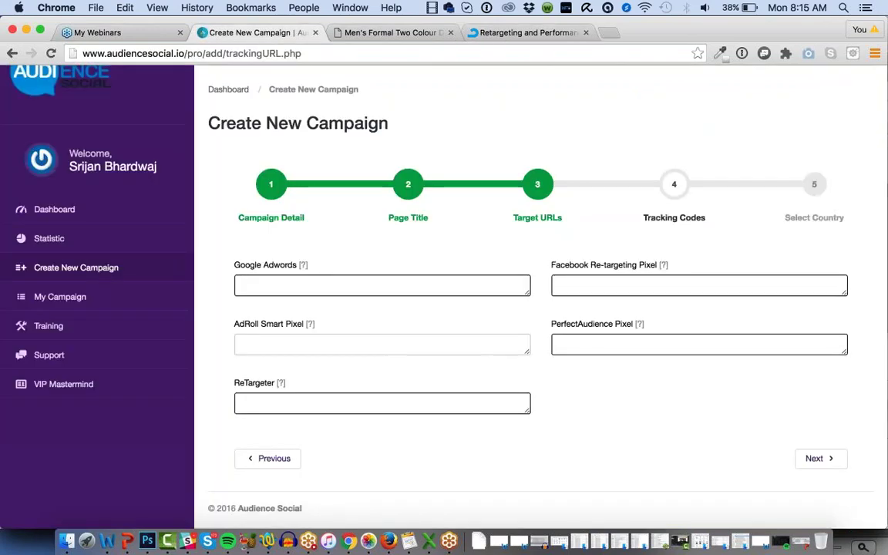
click(524, 32)
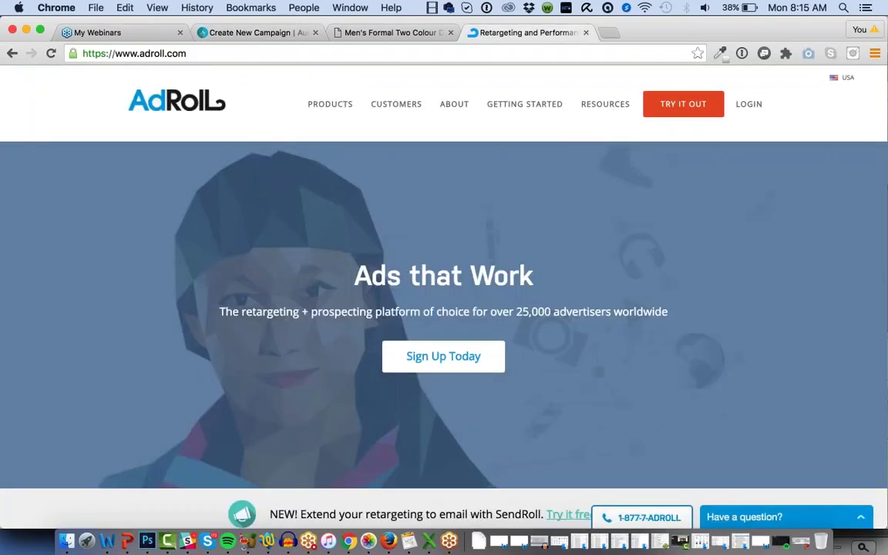
key(super+l)
text(p)
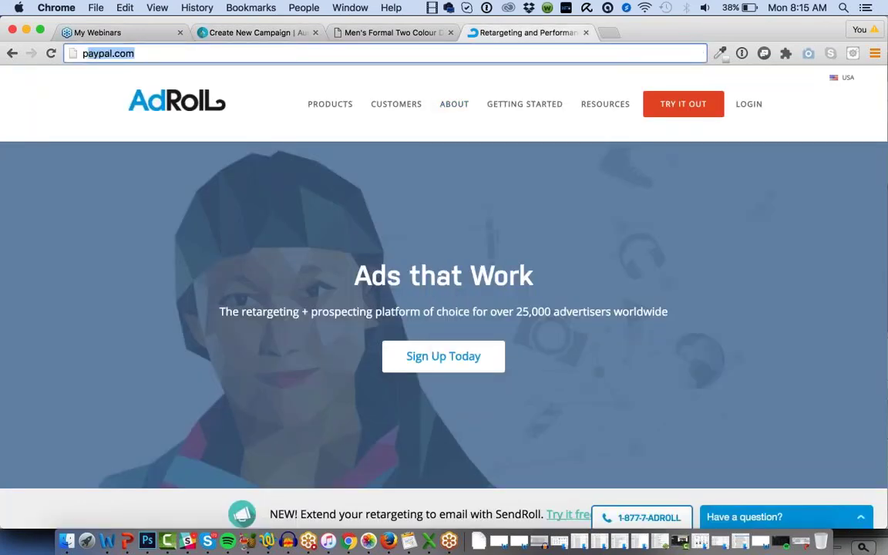
text(erfectaudience.com)
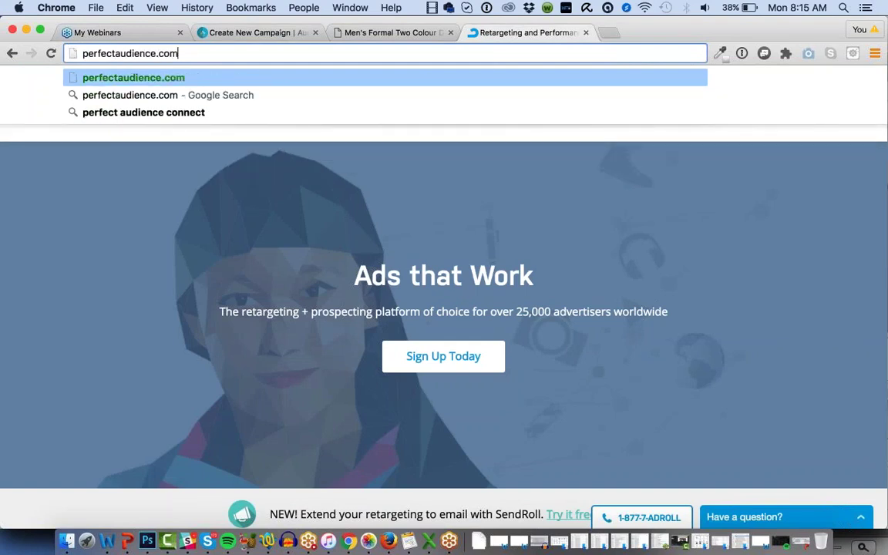
key(Return)
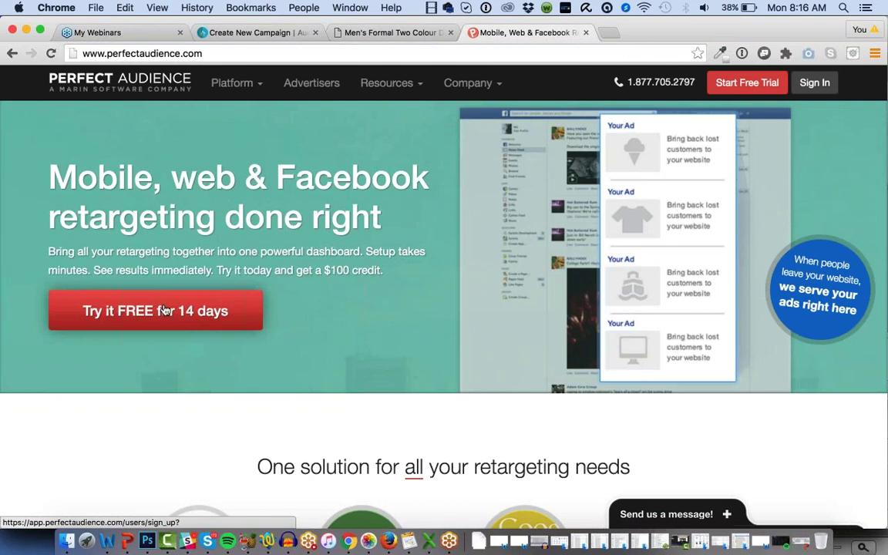
click(389, 33)
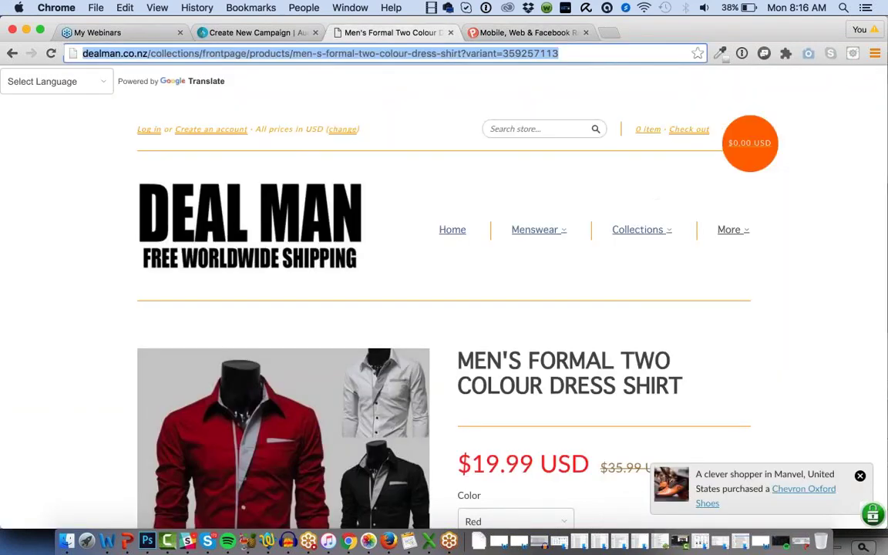
click(255, 32)
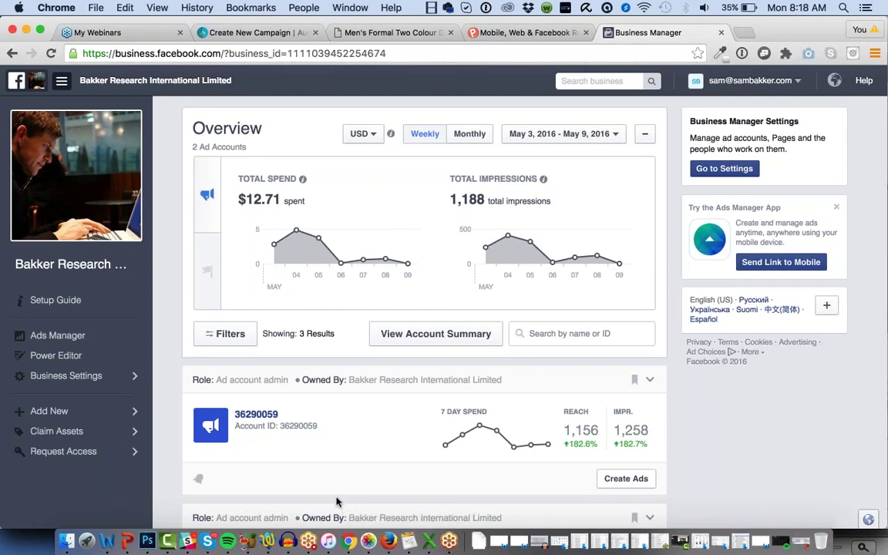
- Look over the ad accounts in Facebook Business Manager, open Power Editor and leave its guided tour
scroll(641, 505, down, 3)
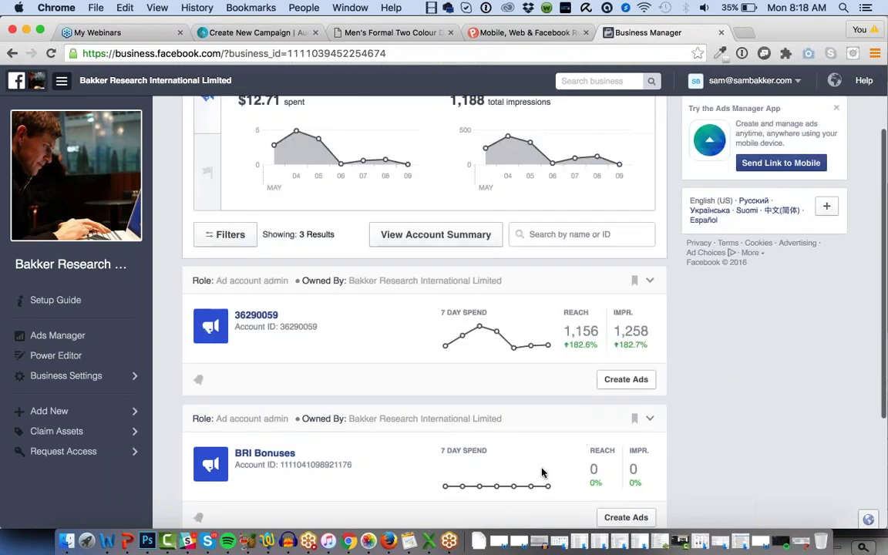
scroll(537, 472, up, 3)
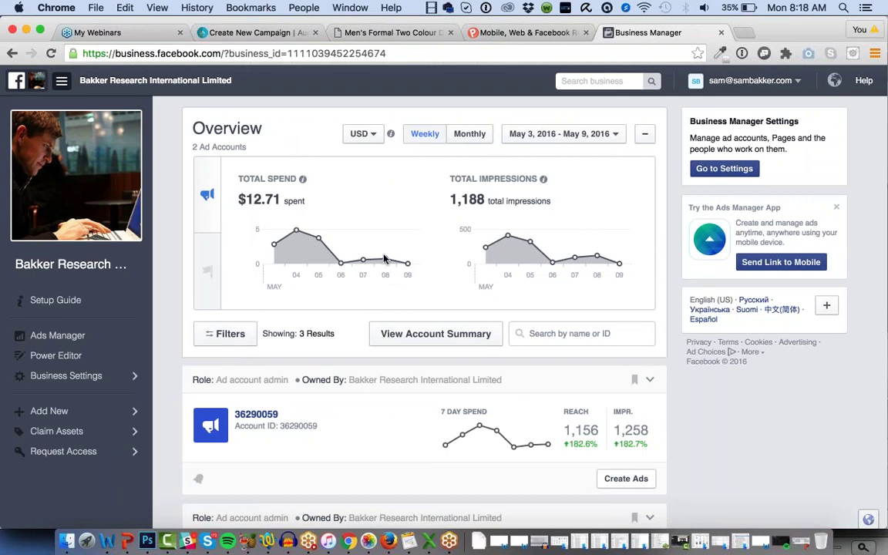
scroll(386, 357, down, 5)
scroll(386, 358, up, 3)
scroll(386, 358, up, 2)
click(97, 359)
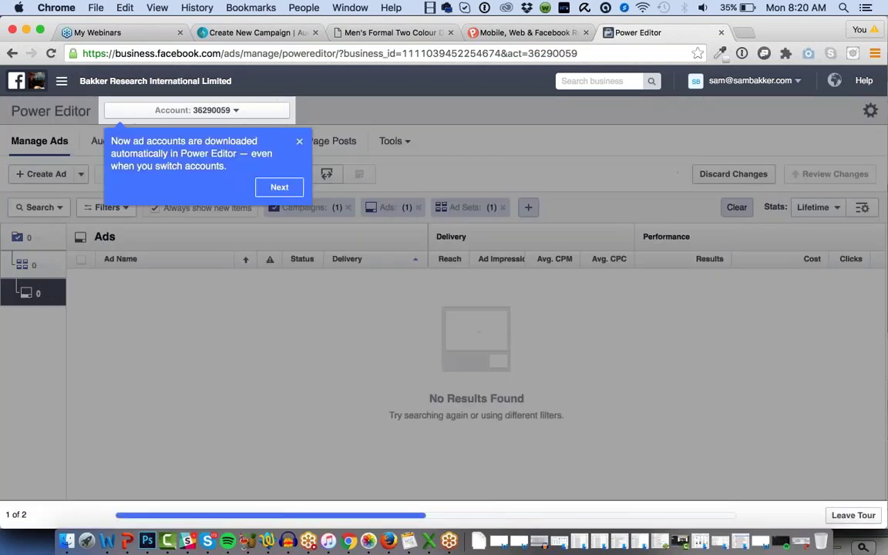
click(299, 143)
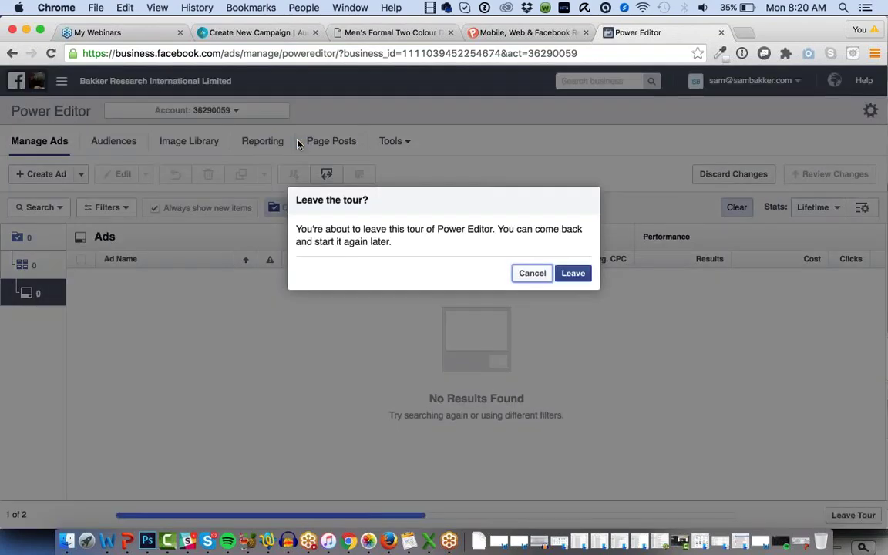
click(574, 276)
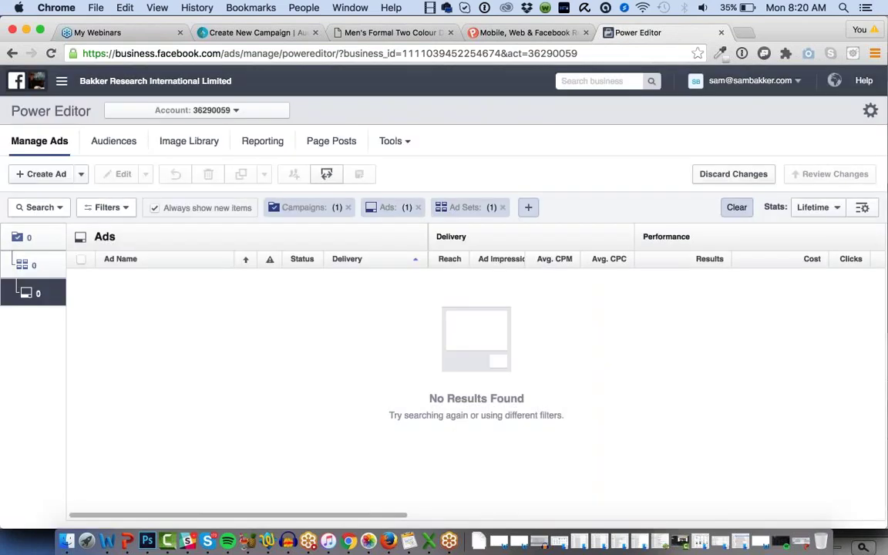
- Open the ad account's Facebook Pixel page from Power Editor and examine the daily pixel traffic on the chart
click(411, 145)
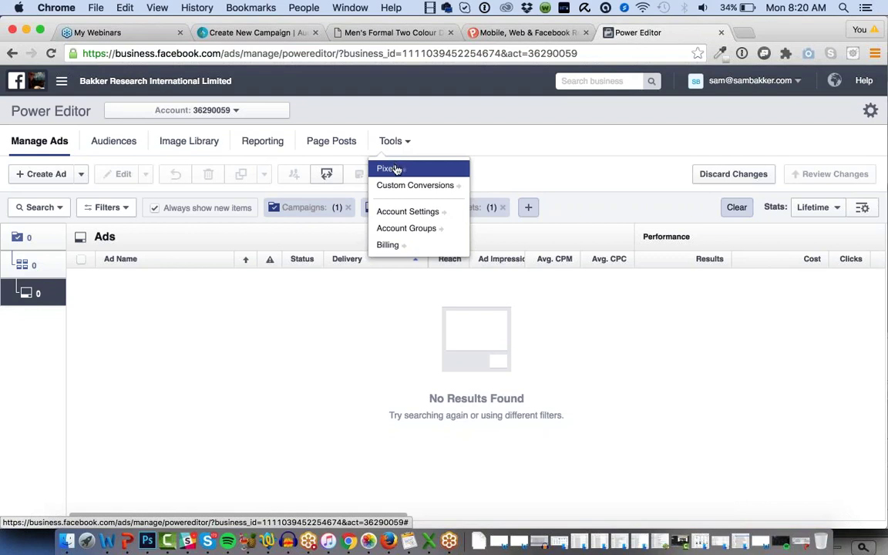
click(394, 169)
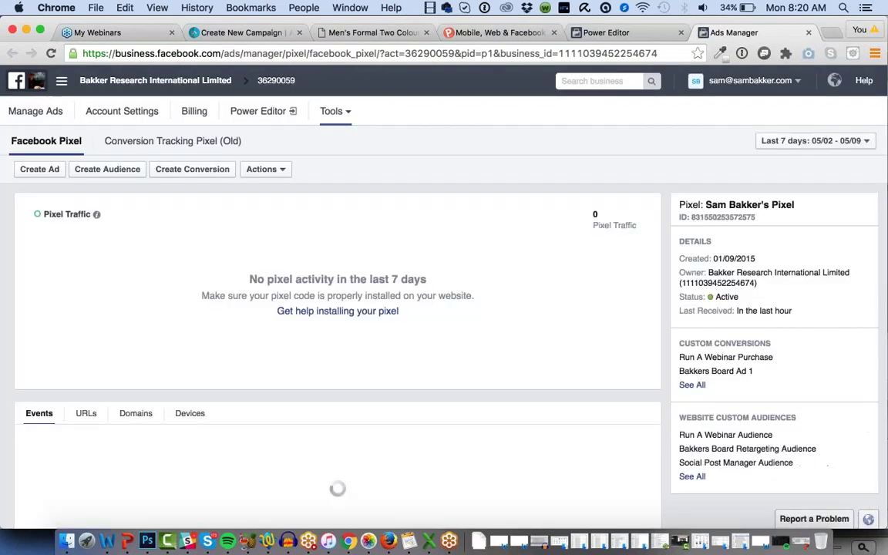
mouse_move(521, 291)
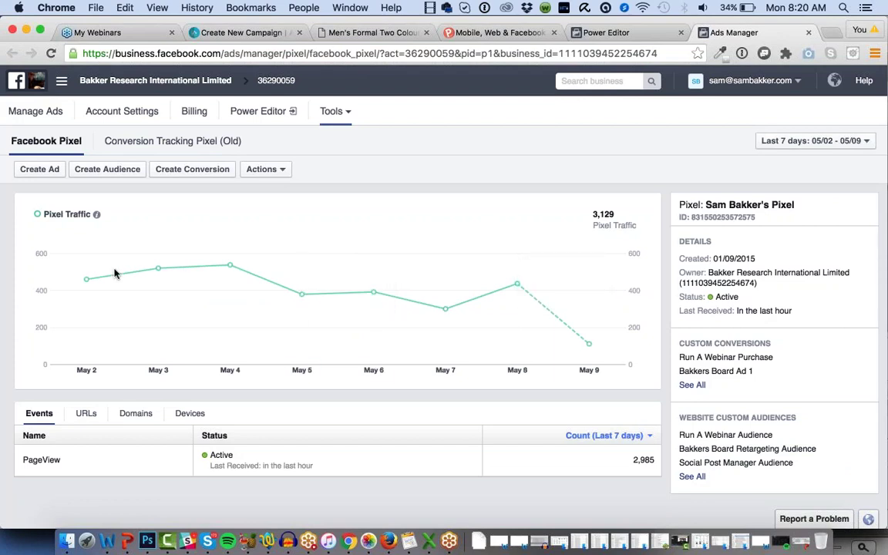
mouse_move(89, 285)
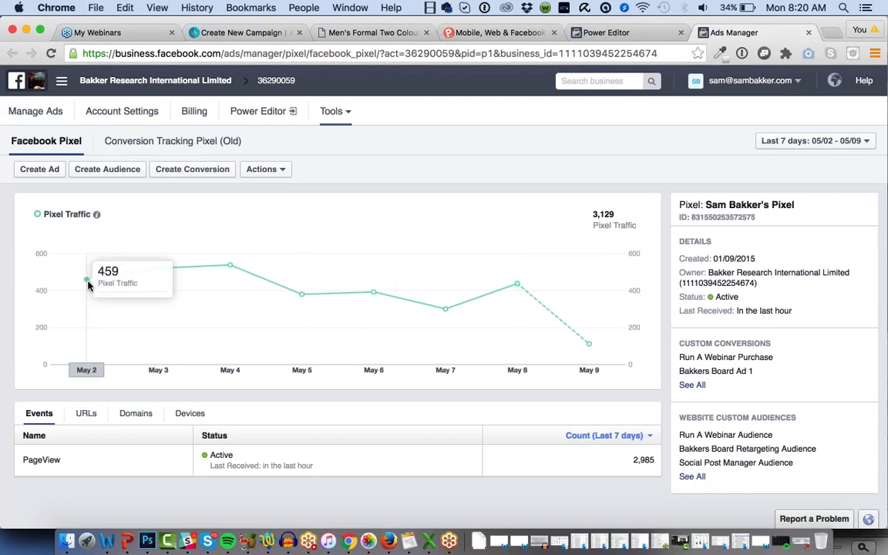
mouse_move(189, 294)
mouse_move(233, 292)
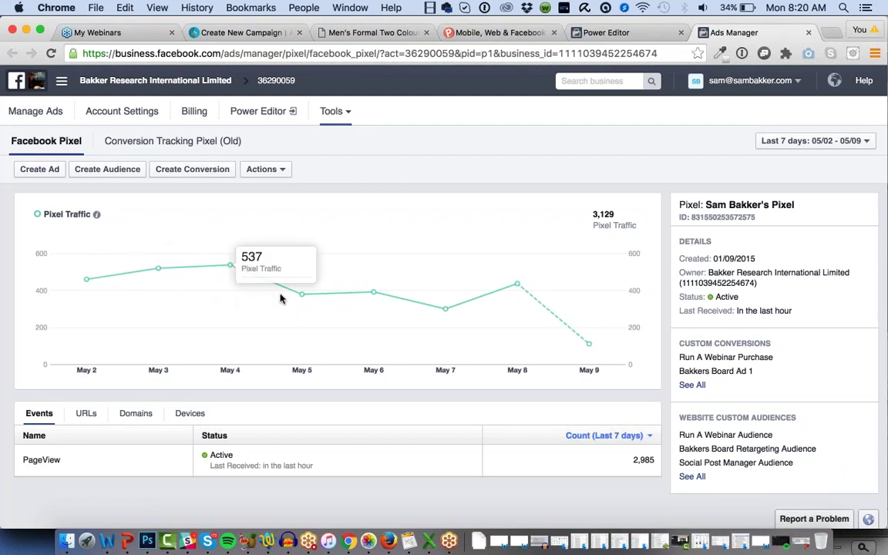
mouse_move(376, 305)
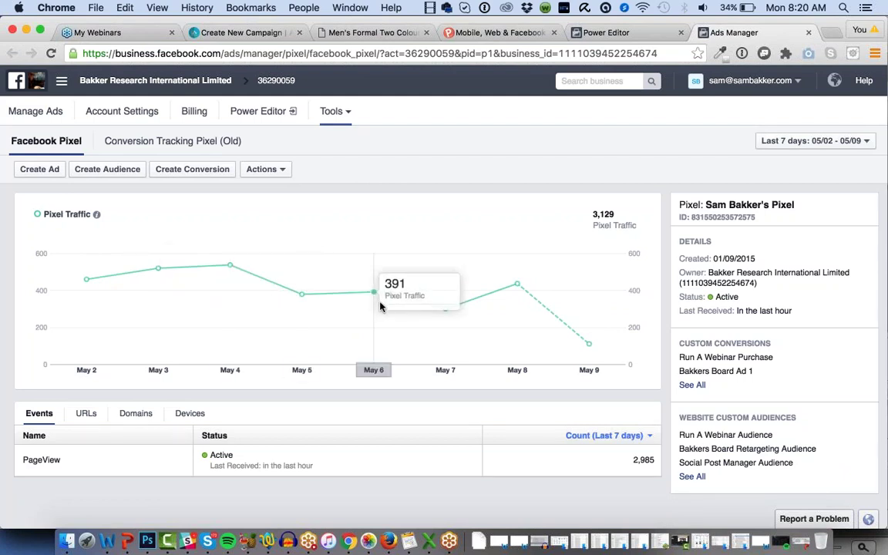
mouse_move(520, 314)
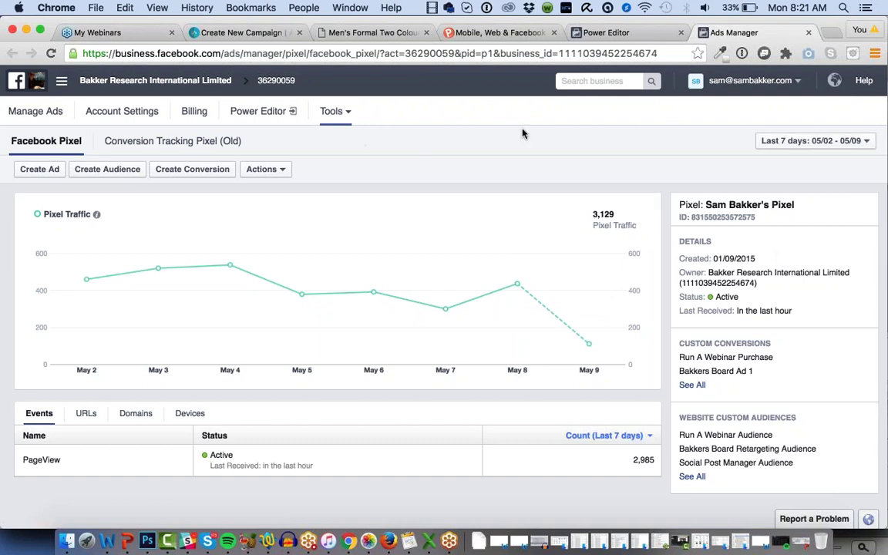
- View the Facebook pixel's base code, copy it and close the code dialog
click(262, 169)
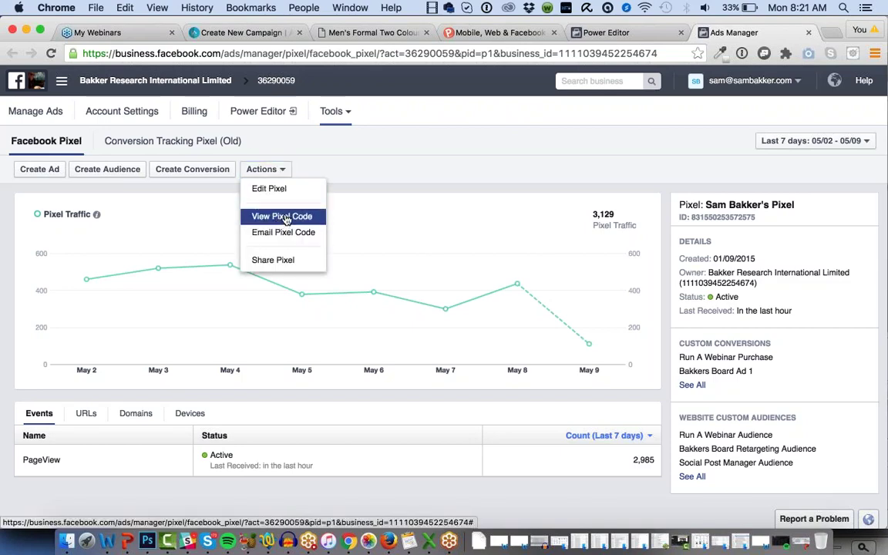
click(282, 217)
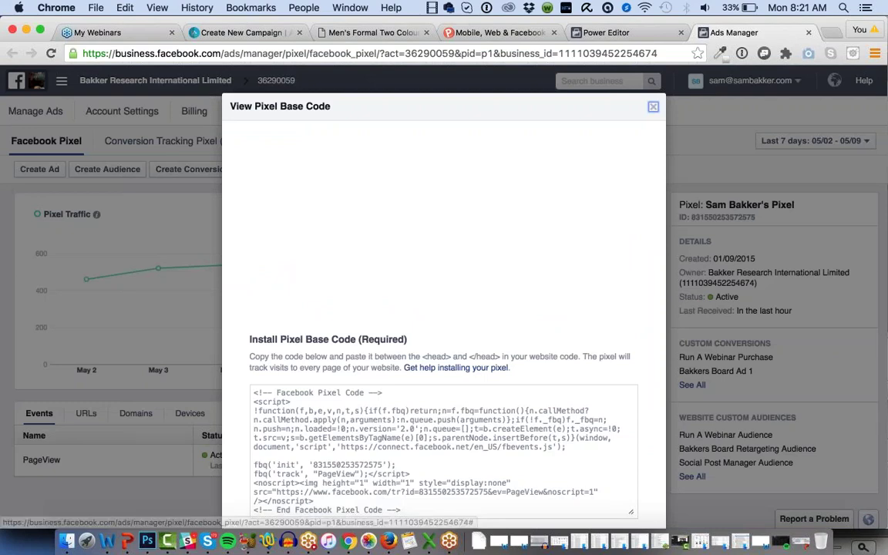
click(376, 342)
key(super+c)
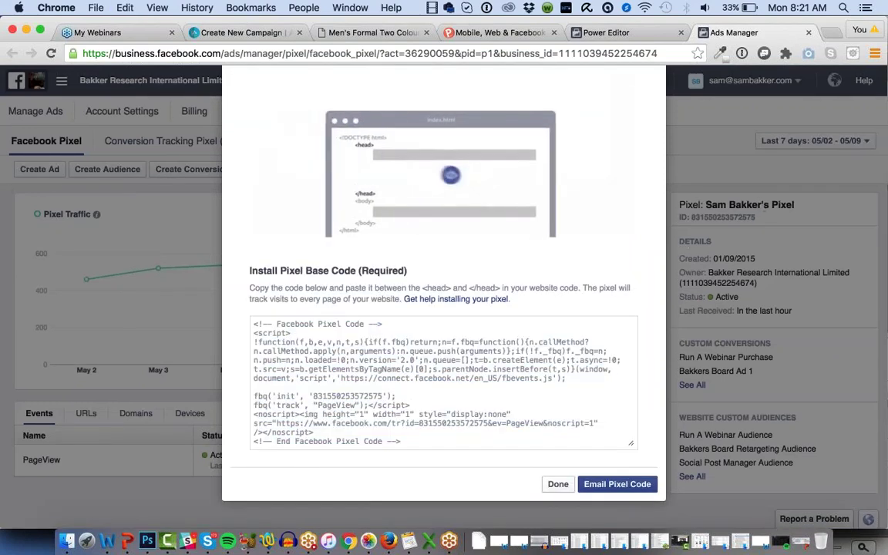
key(Escape)
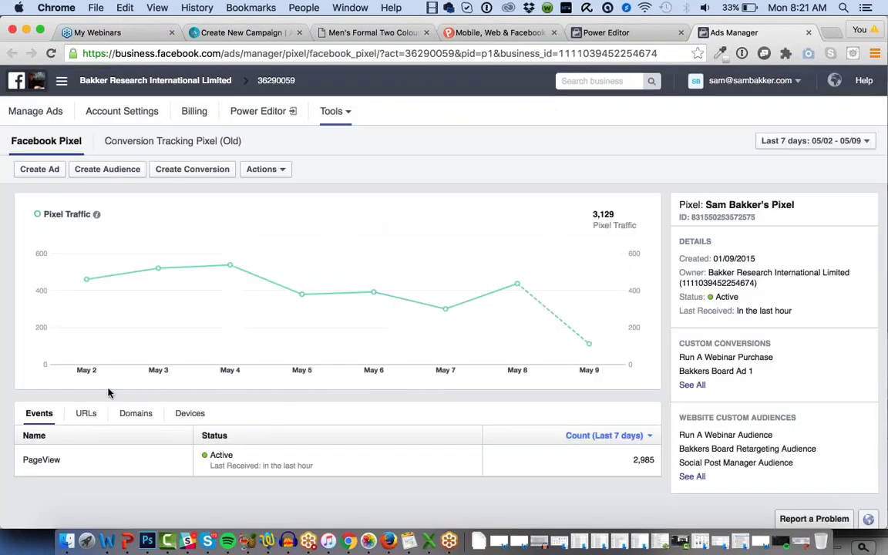
- View the list of page URLs on which the Facebook pixel fired over the last 7 days
click(85, 413)
scroll(101, 410, down, 2)
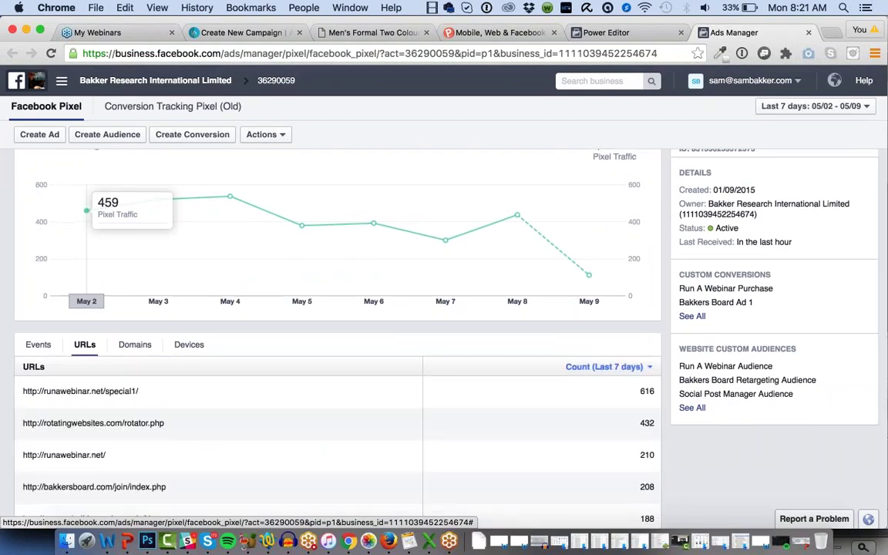
scroll(211, 393, down, 2)
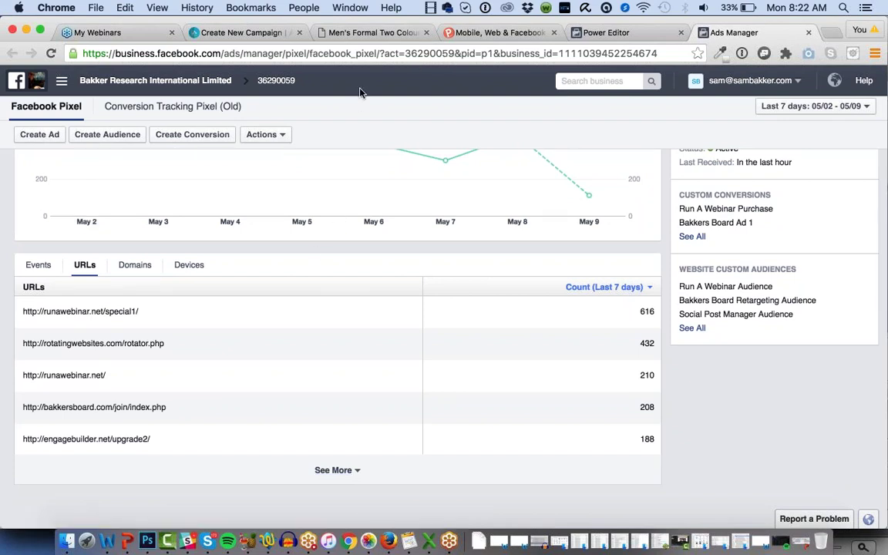
- Paste the copied Facebook pixel code into the campaign's Facebook Re-targeting Pixel field and continue to the country selection
click(249, 32)
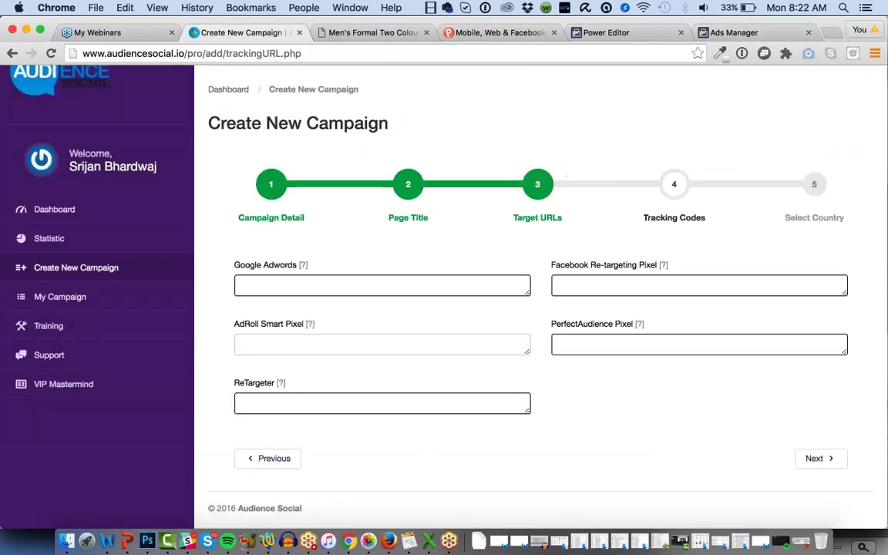
right_click(587, 279)
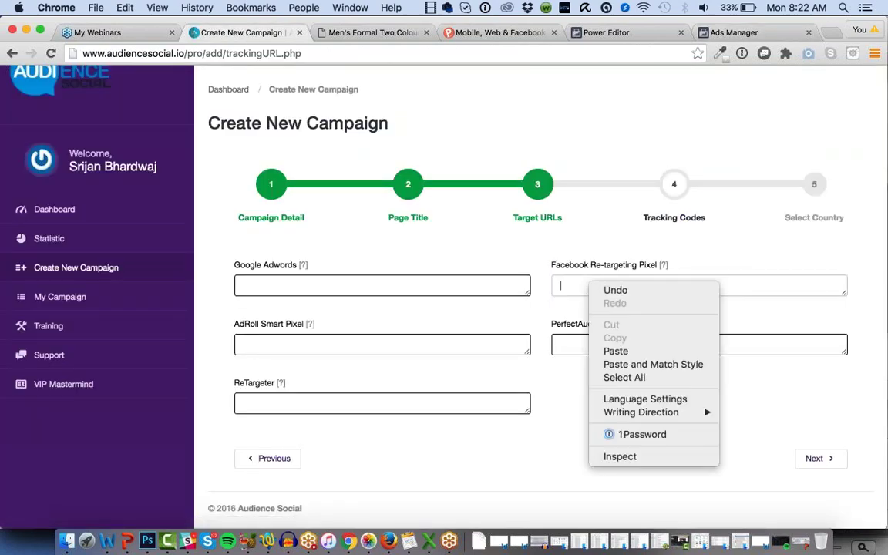
click(616, 350)
scroll(540, 308, down, 2)
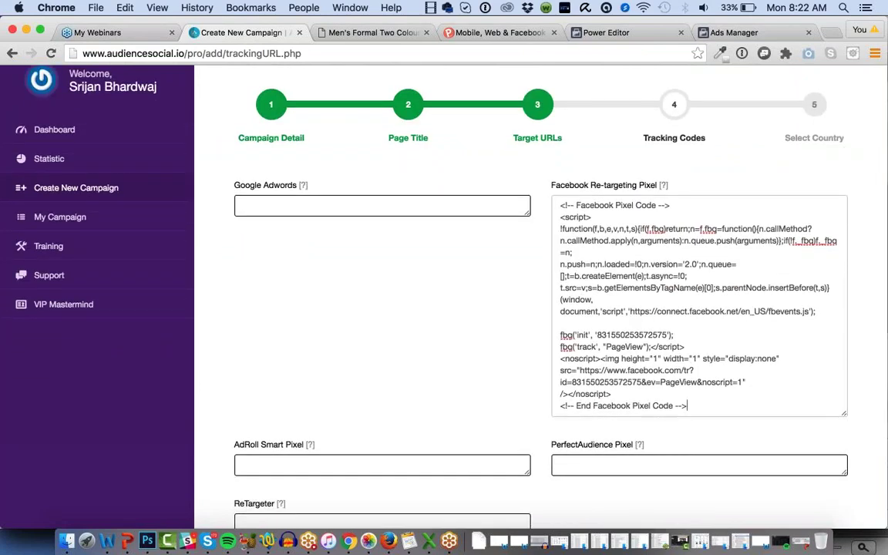
scroll(540, 308, down, 3)
click(815, 457)
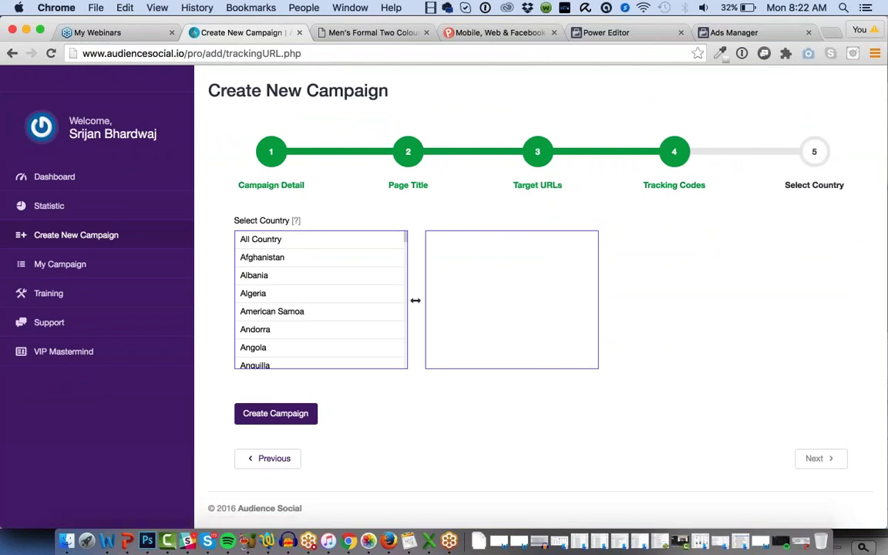
- Target the campaign at All Country and create the campaign
click(392, 240)
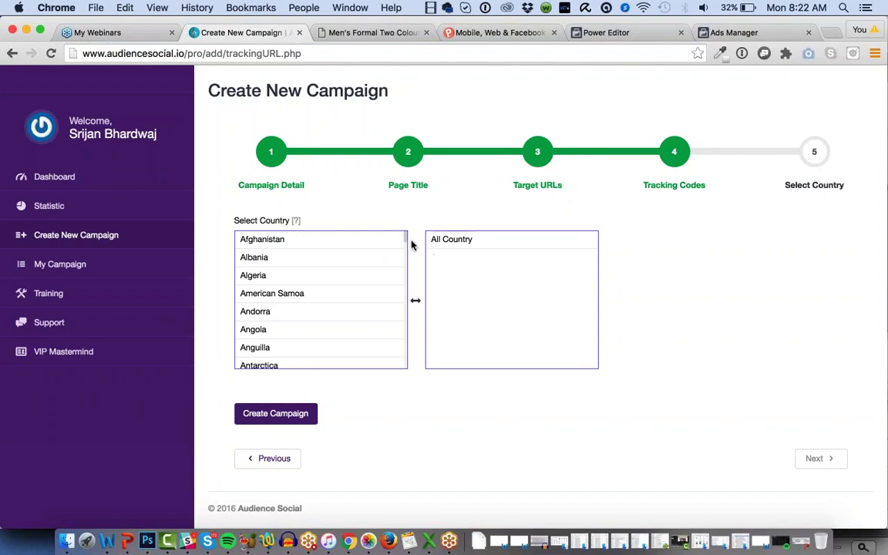
drag(405, 244, 402, 260)
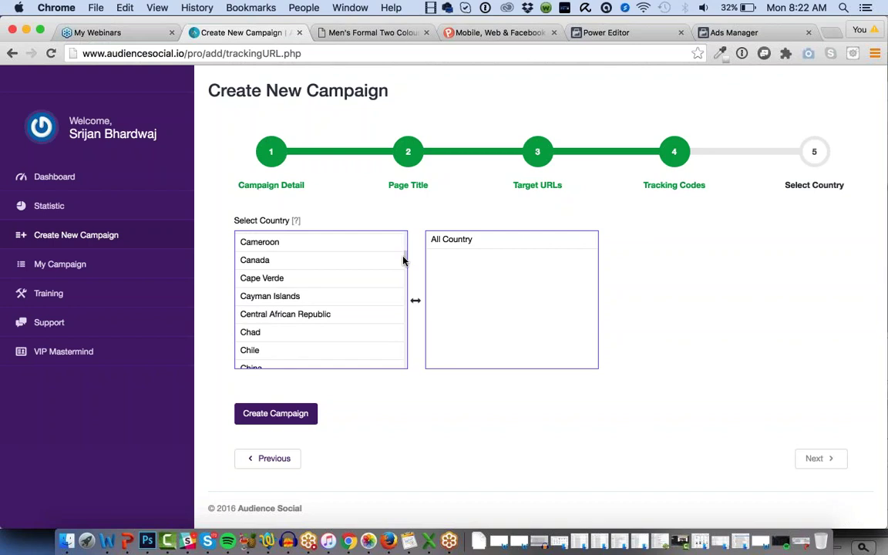
click(463, 240)
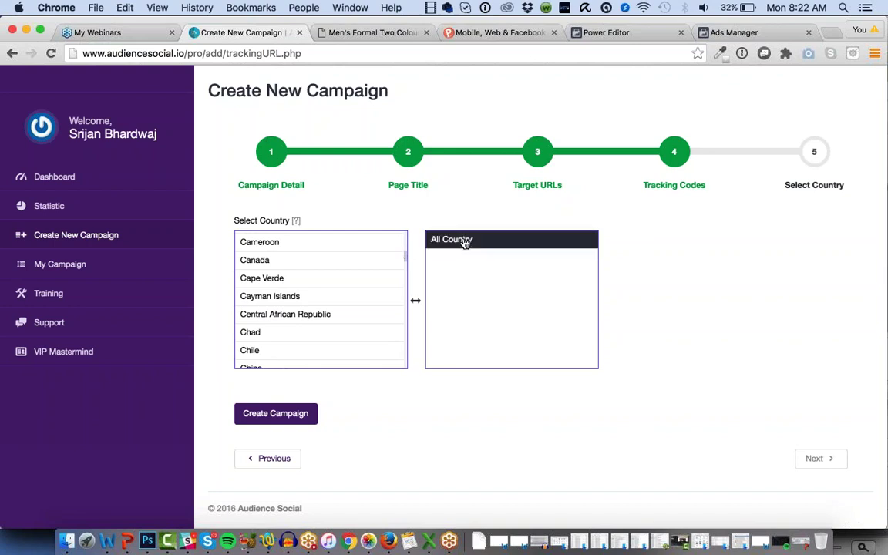
click(288, 420)
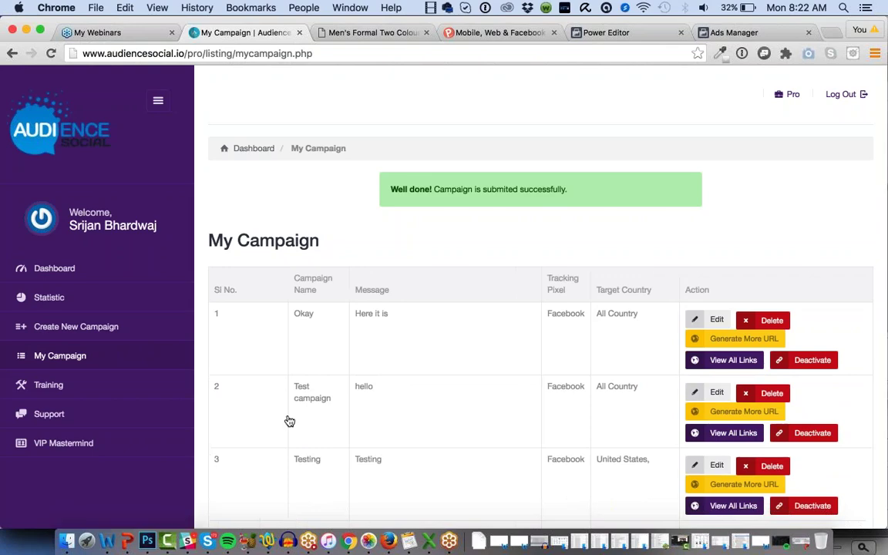
- Generate an Audience Social tracking URL for the Deal Man Campaign with the source "ugluihk"
scroll(289, 421, down, 20)
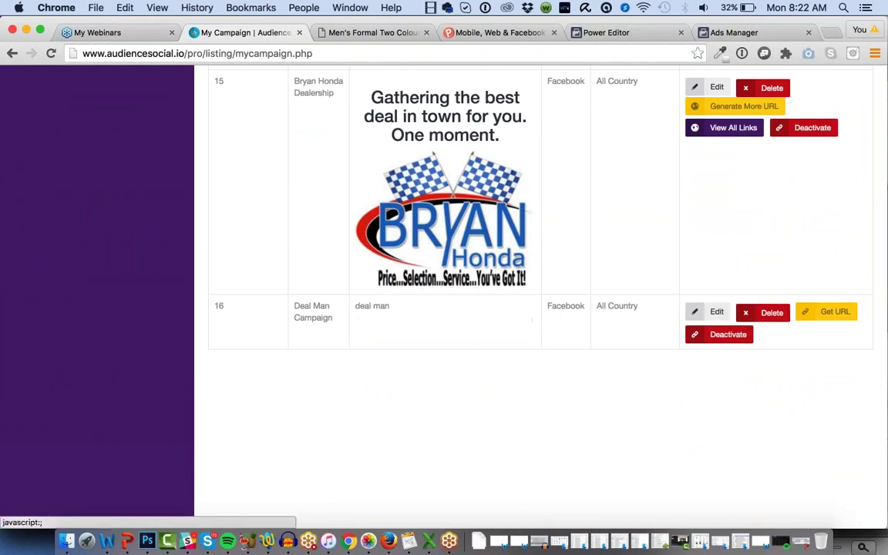
click(820, 310)
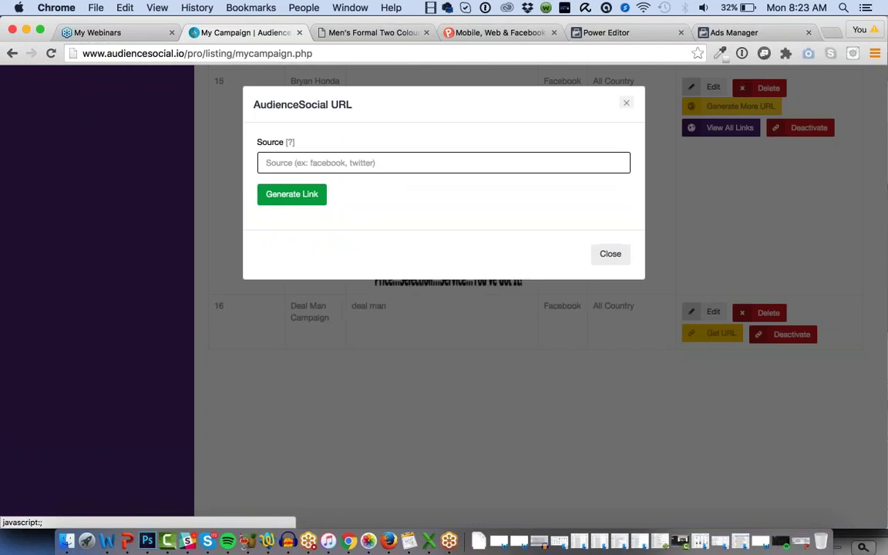
click(396, 157)
text(ugluihk)
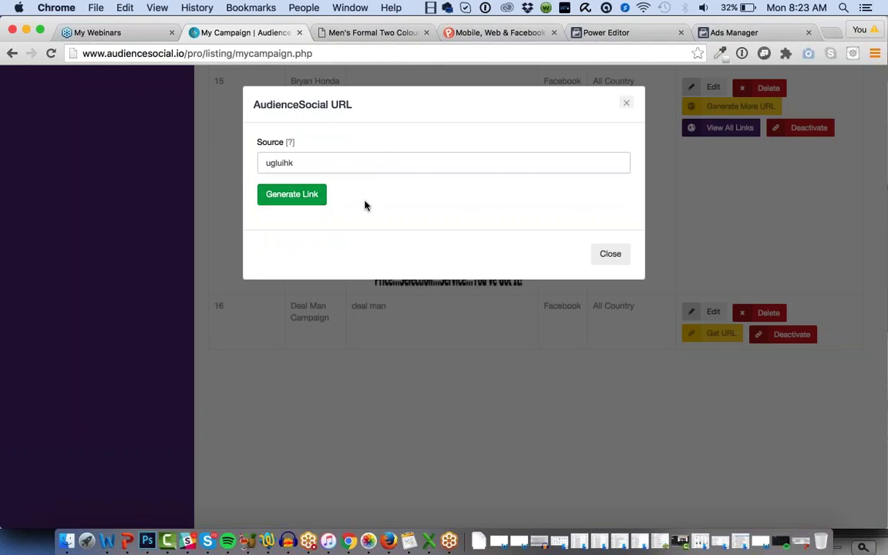
click(291, 194)
click(325, 203)
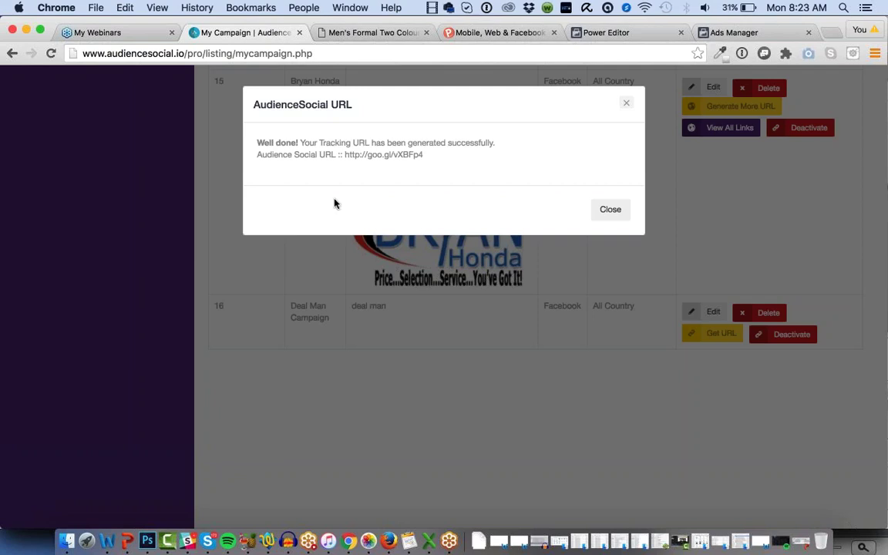
- Copy the generated tracking URL and load it in a new browser tab to test the redirect
drag(343, 154, 467, 159)
key(super+c)
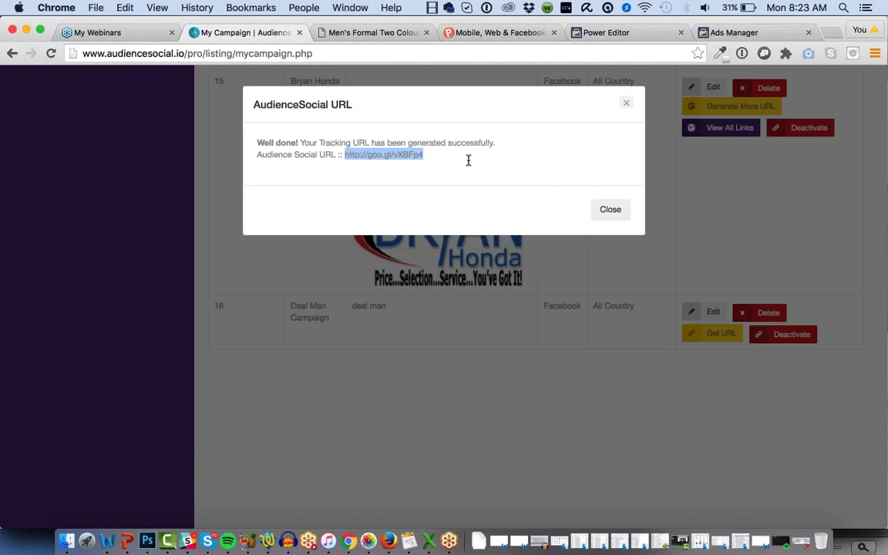
click(830, 32)
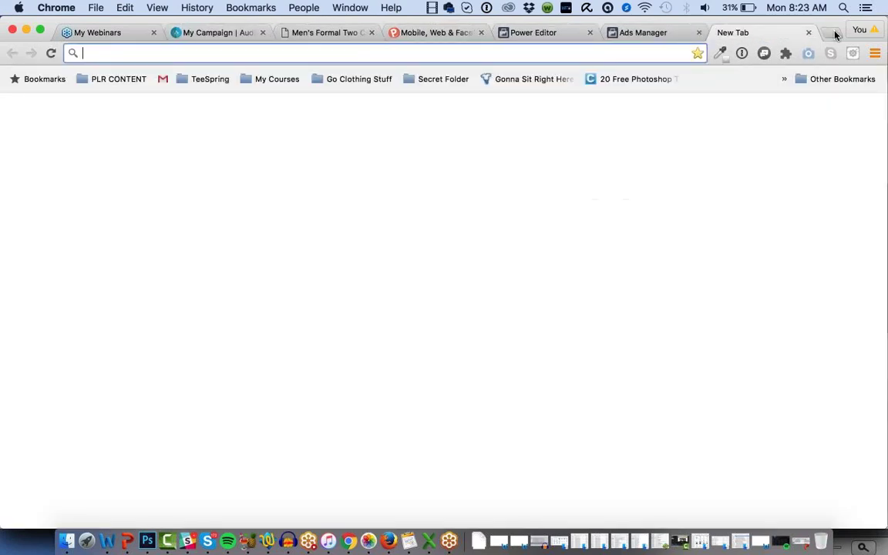
key(cmd+v)
key(Return)
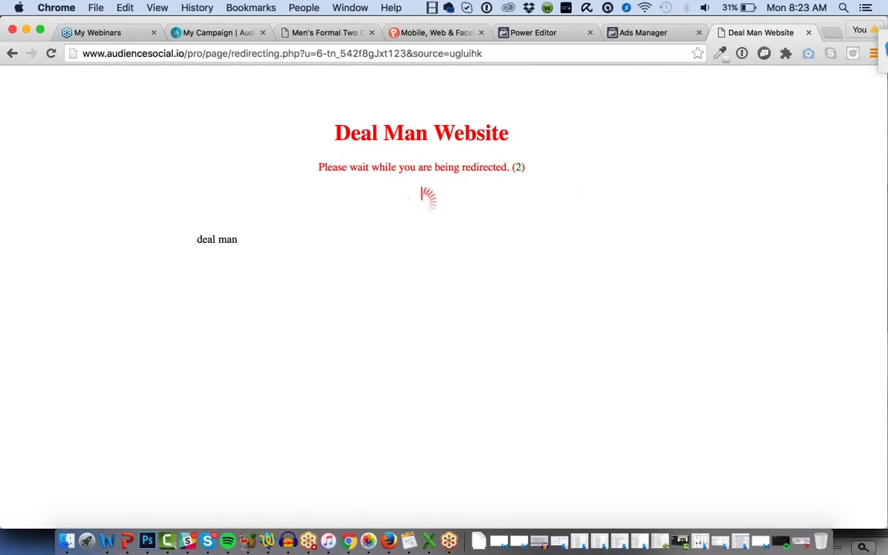
- Turn on Do Not Disturb in the macOS Notification Center and close it
click(866, 7)
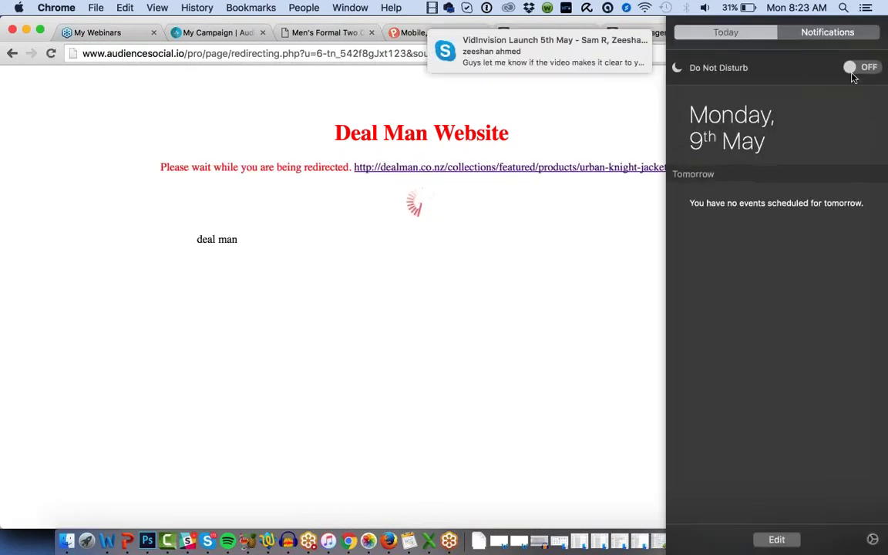
alt+click(876, 8)
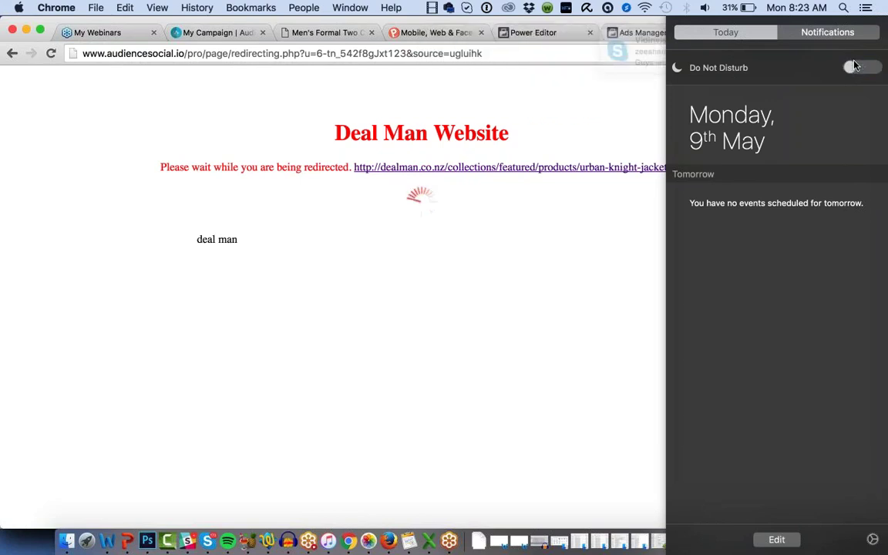
click(869, 7)
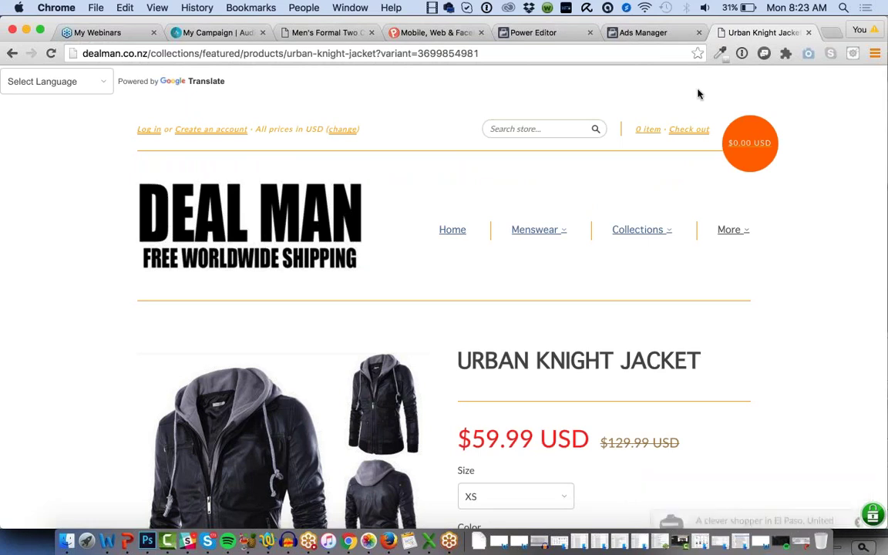
- Load the copied tracking URL again in the same browser tab to test the link rotation
click(569, 53)
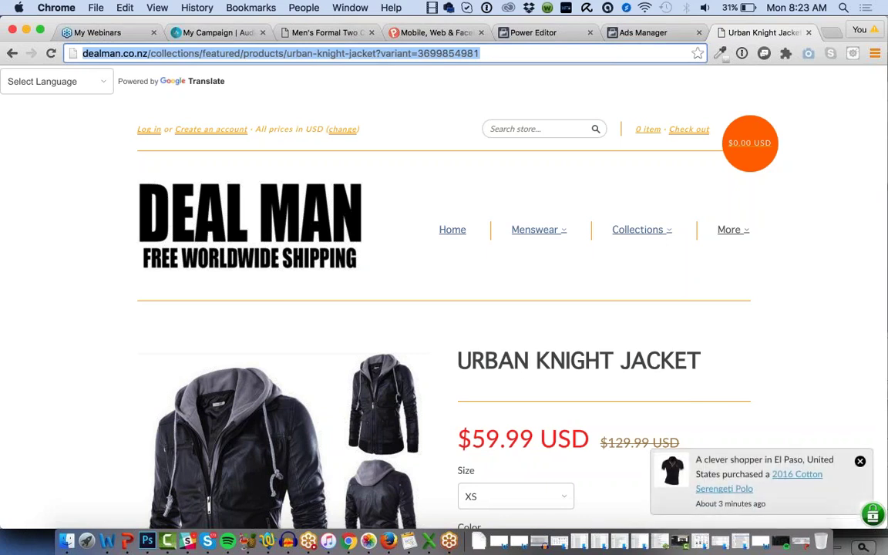
key(super+v)
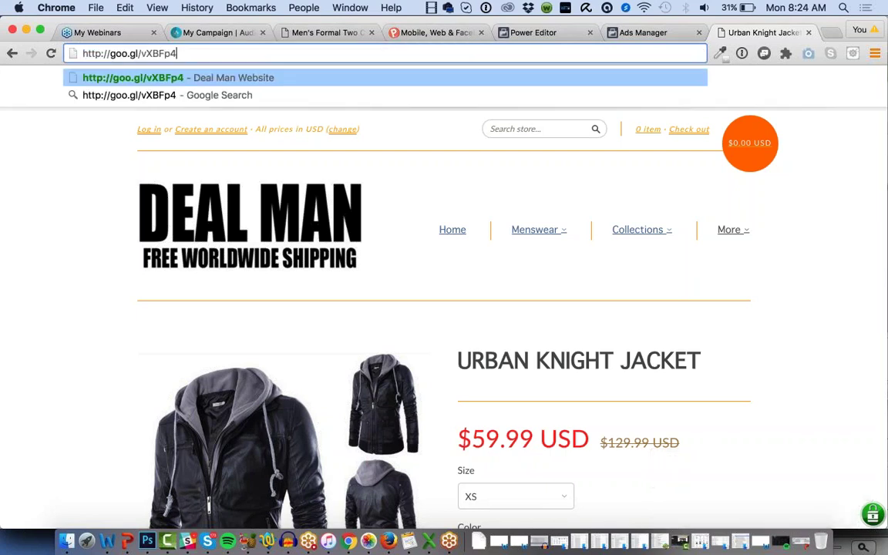
key(Return)
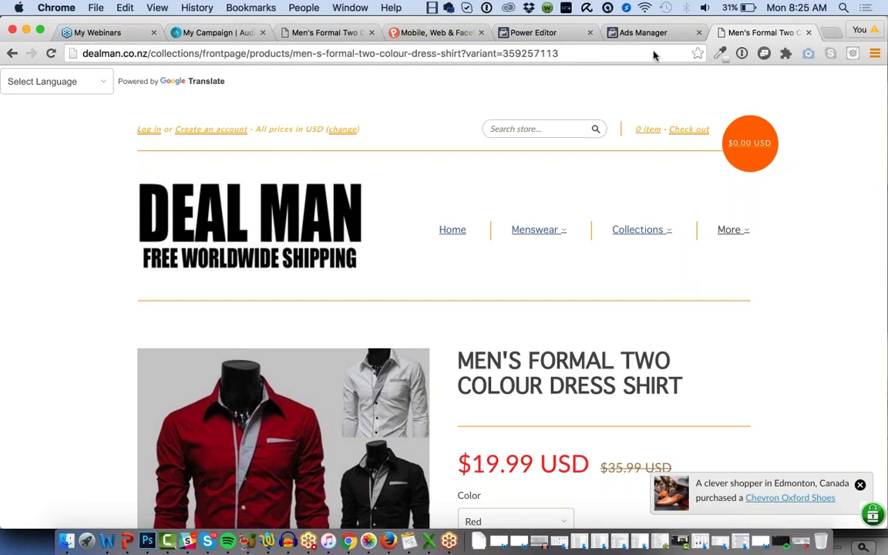
- Return to Audience Social, close the generated URL dialog and open the campaign statistics page
click(223, 33)
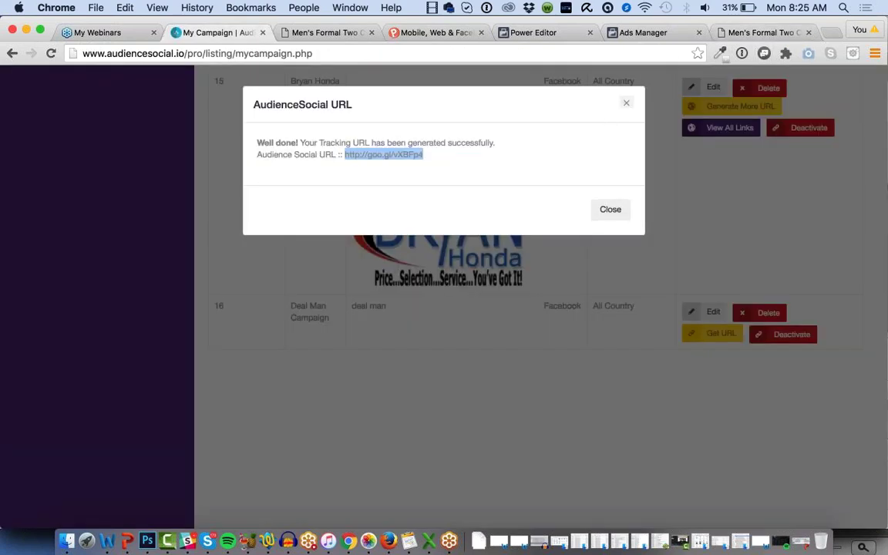
click(609, 209)
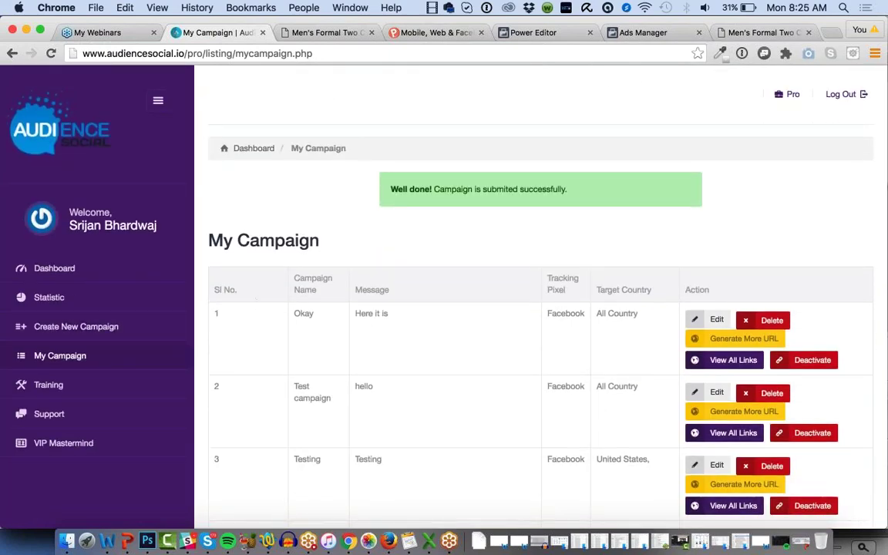
scroll(204, 286, down, 20)
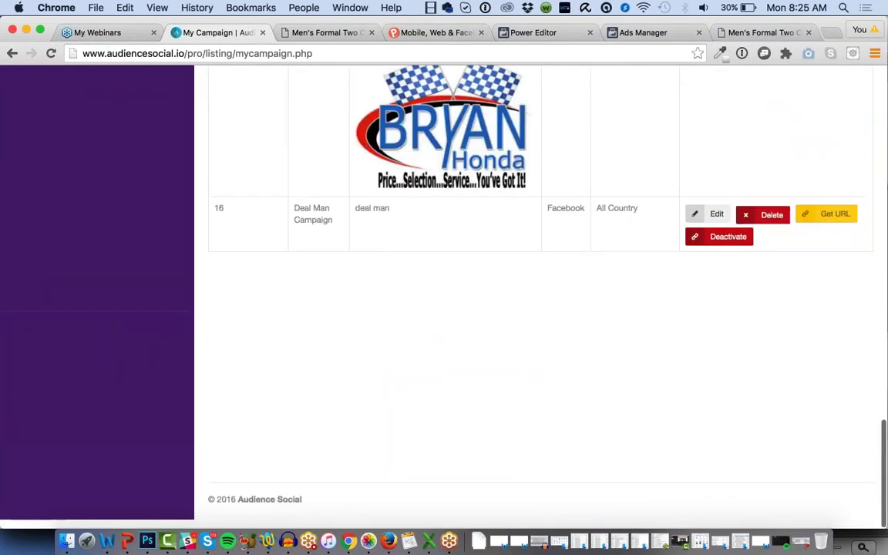
scroll(90, 295, up, 20)
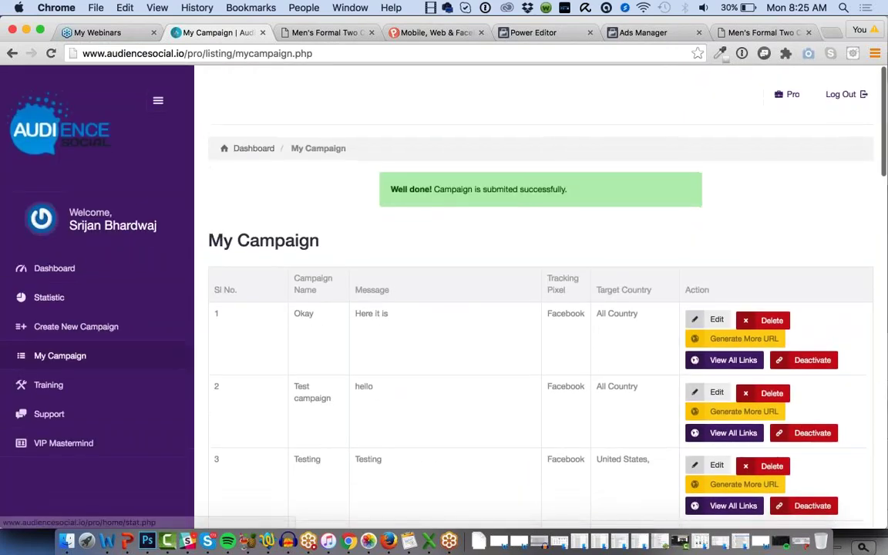
click(90, 295)
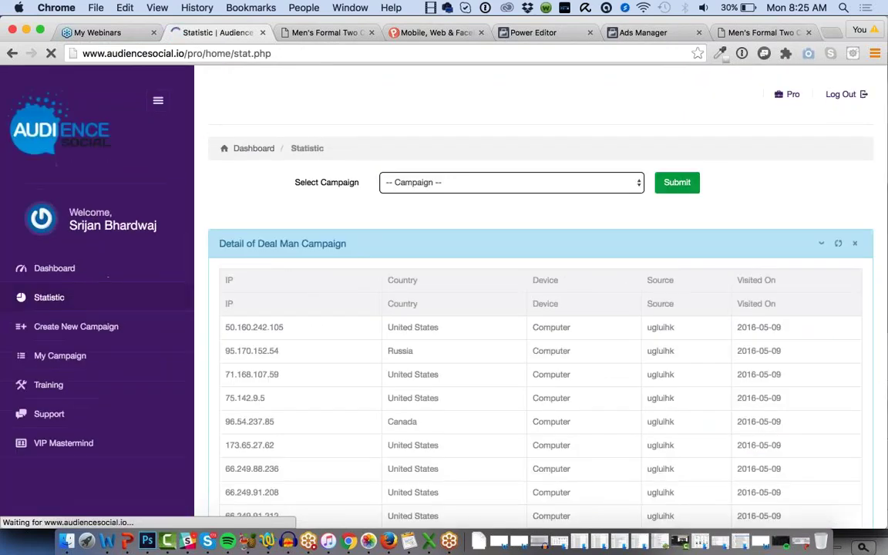
- Examine the Deal Man Campaign's visitor table and its Traffic Quality Meter
scroll(90, 296, down, 5)
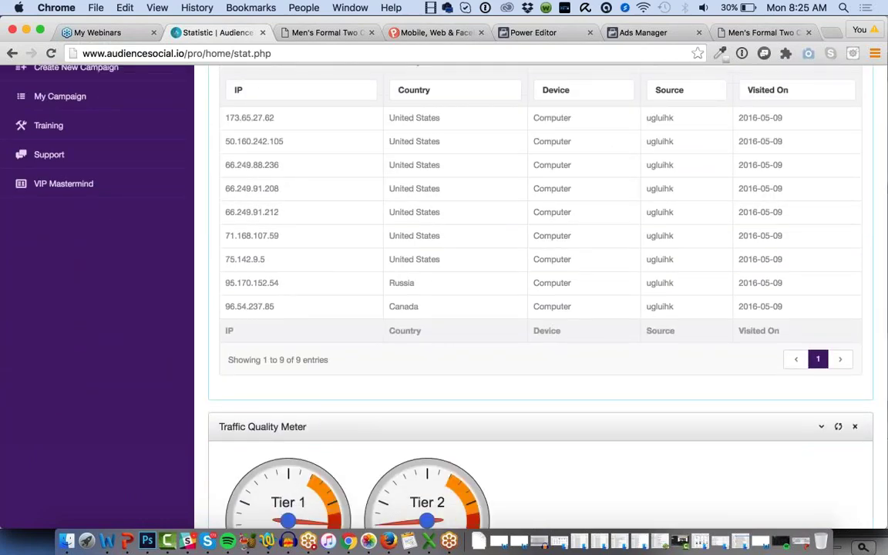
scroll(540, 293, up, 1)
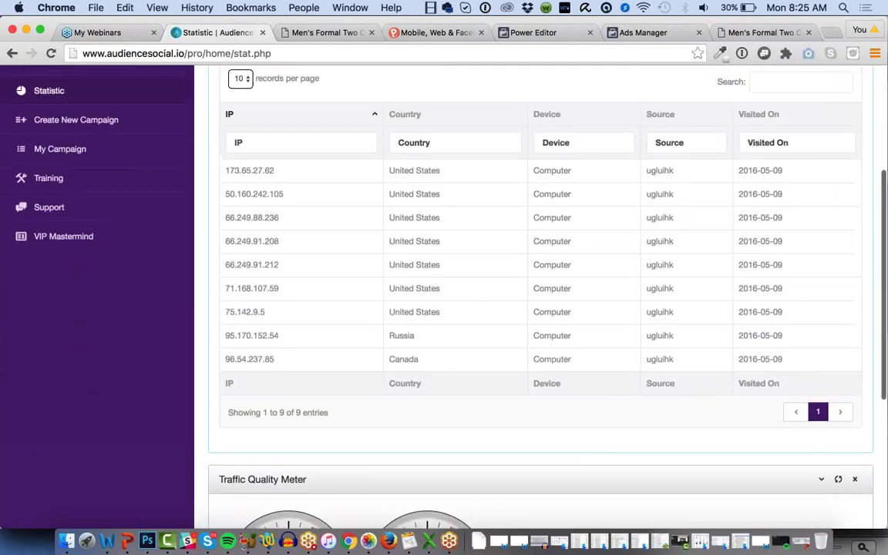
scroll(539, 292, down, 5)
scroll(311, 307, down, 1)
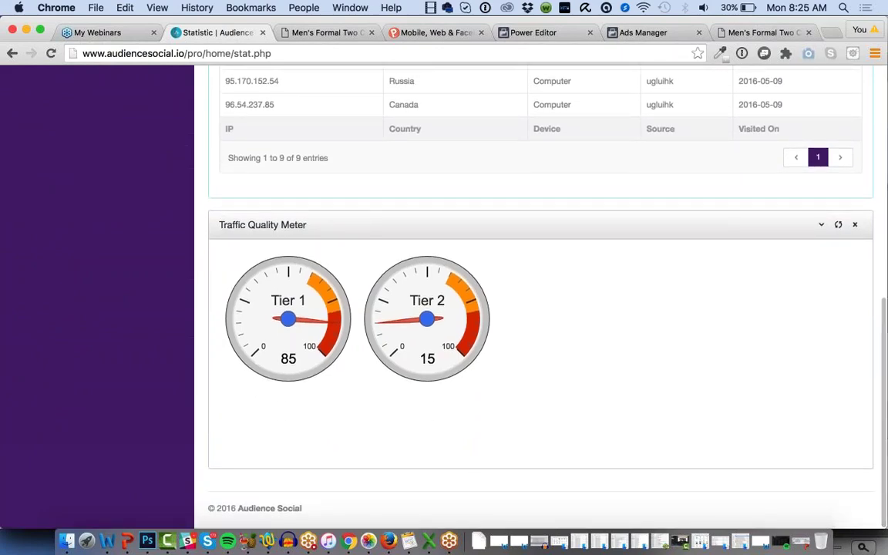
- Choose Deal Man Campaign in the statistics page's campaign selection and load its visitor details again
scroll(311, 306, up, 5)
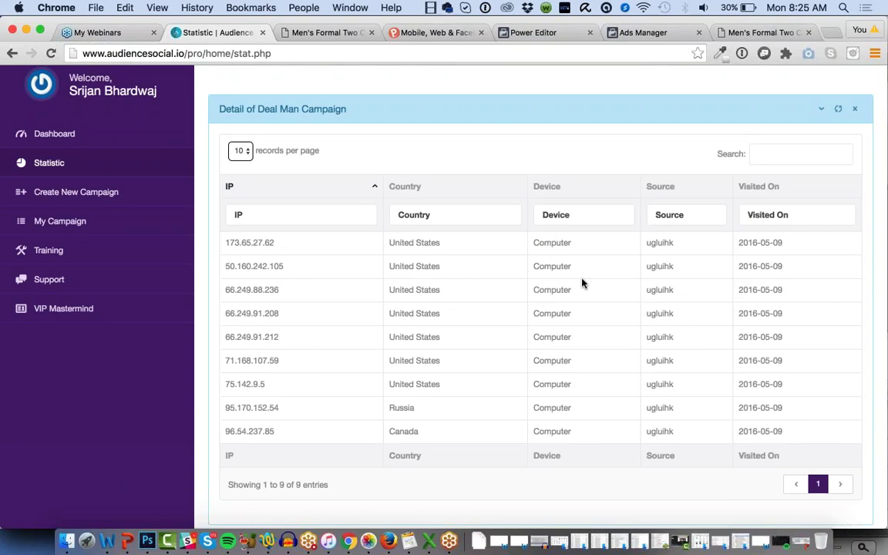
scroll(581, 283, up, 3)
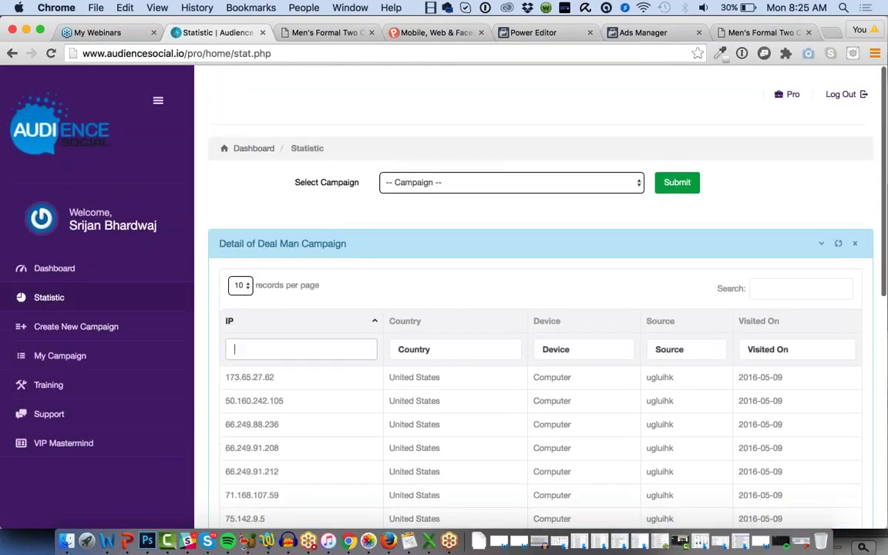
scroll(386, 262, up, 1)
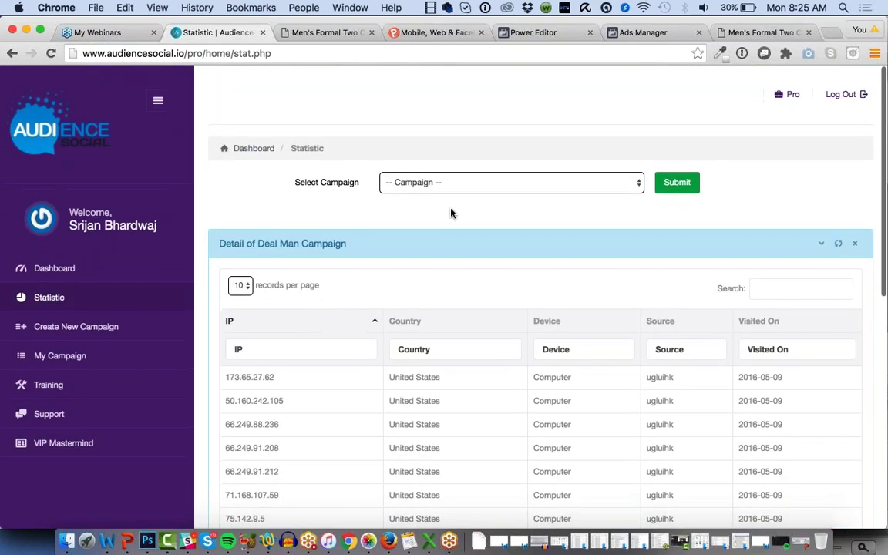
click(472, 183)
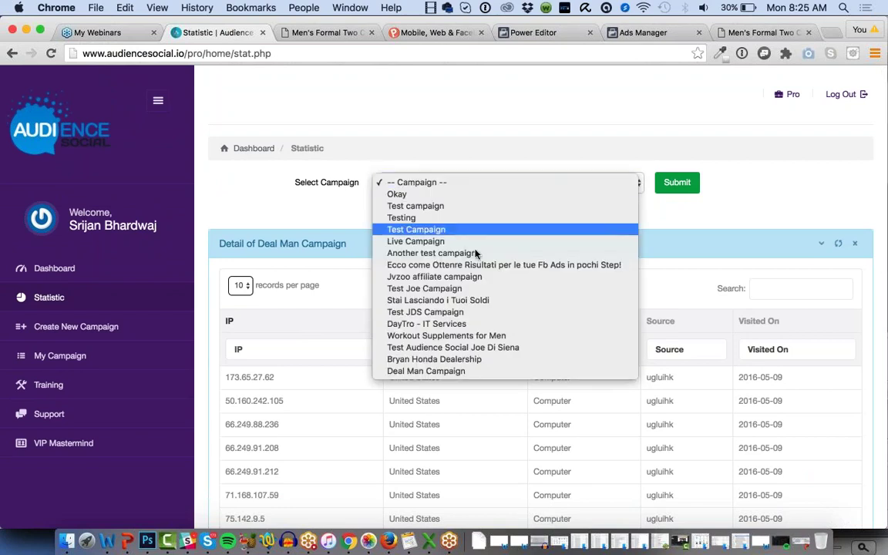
click(461, 372)
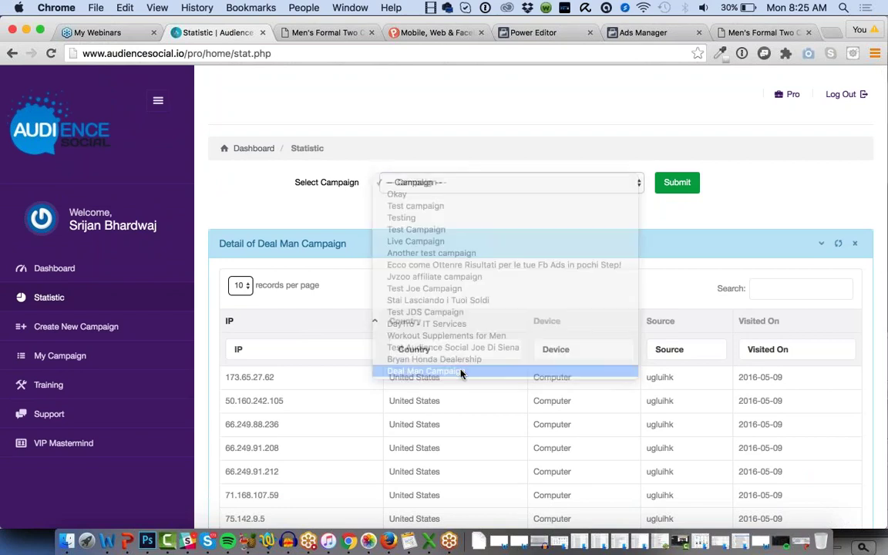
click(675, 188)
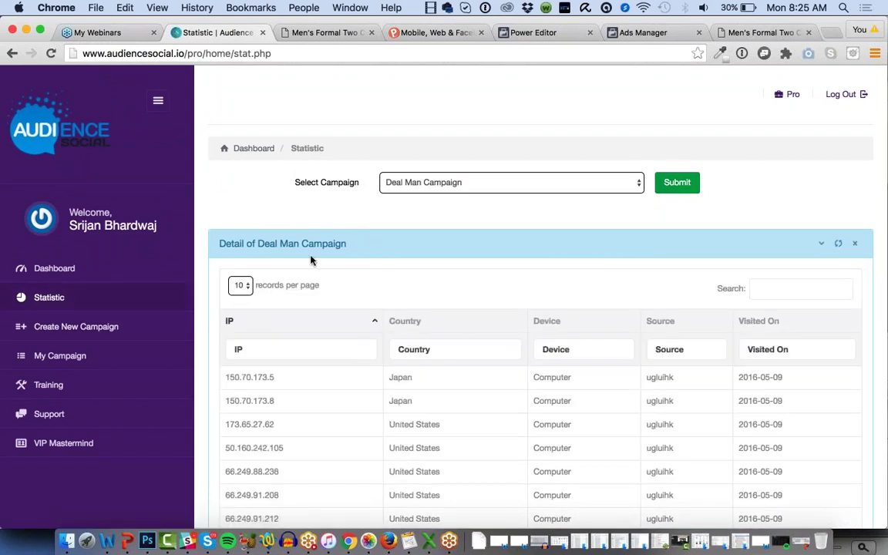
- Return to the Audience Social dashboard and switch to Facebook Power Editor
click(71, 269)
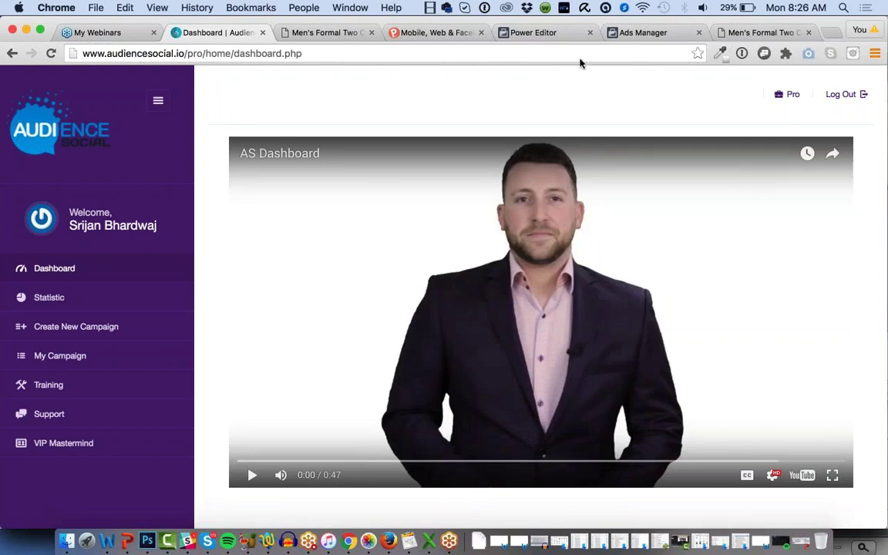
click(556, 33)
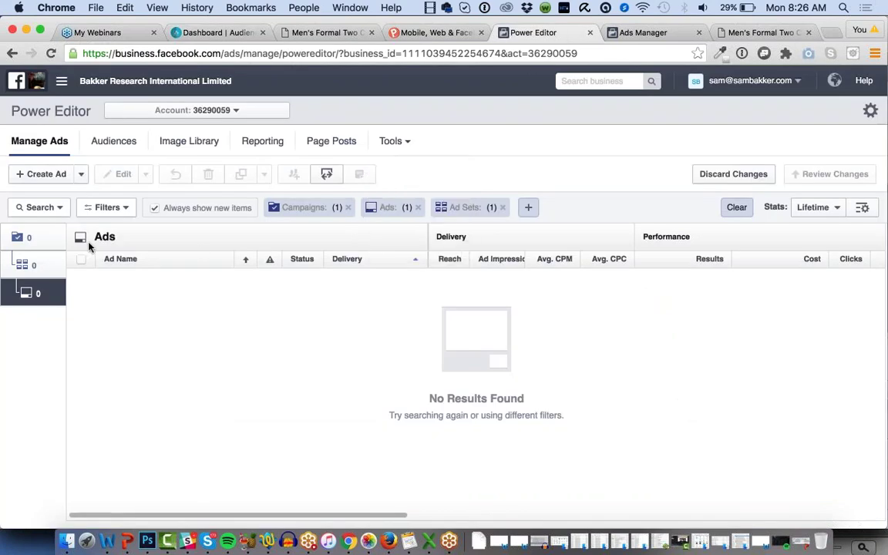
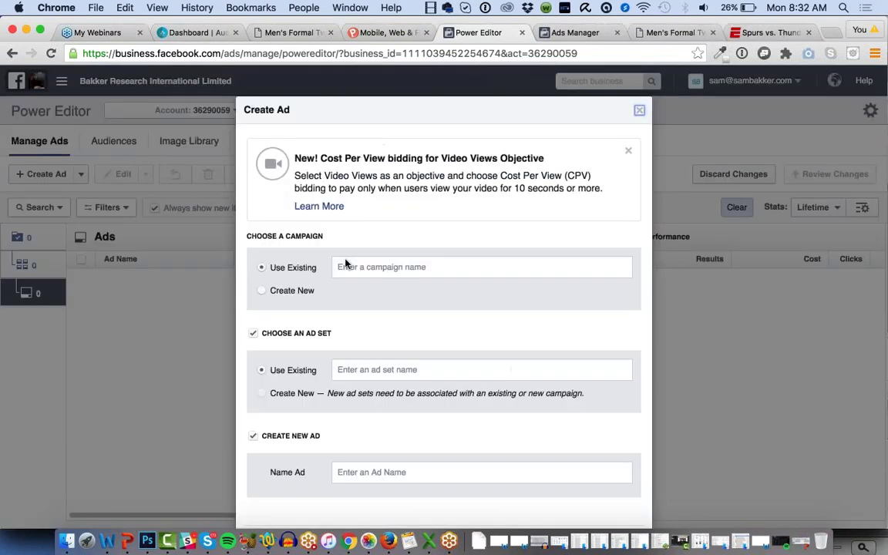
- Set the ad to use a new campaign and review the buying types and objectives, keeping Auction and Clicks to Website
click(306, 290)
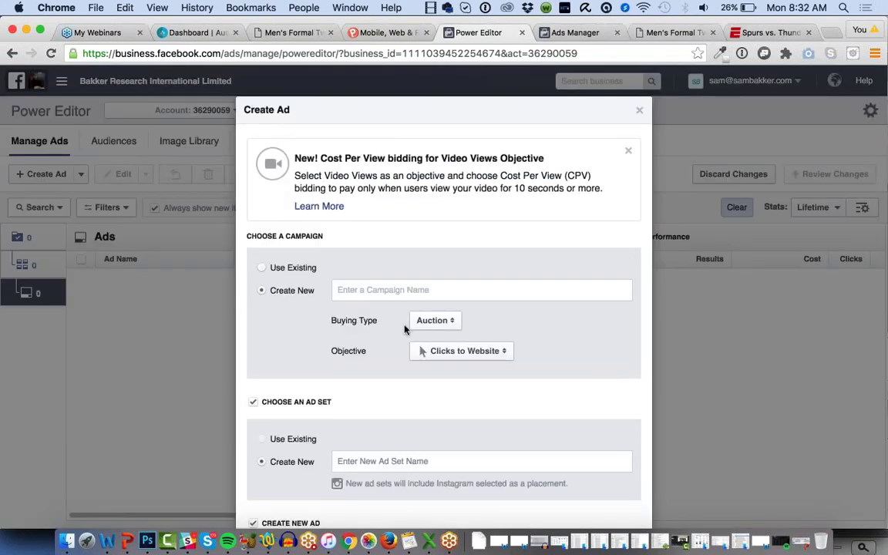
click(434, 319)
click(416, 288)
click(461, 351)
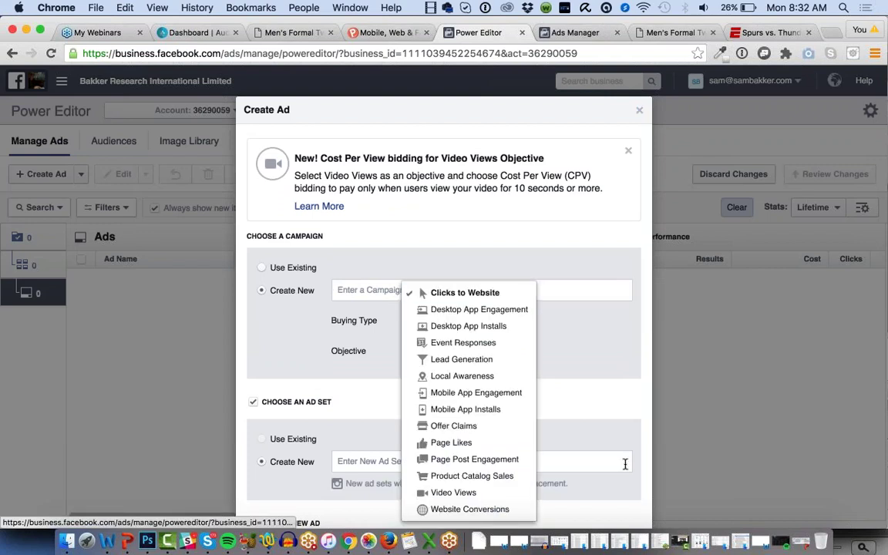
click(559, 307)
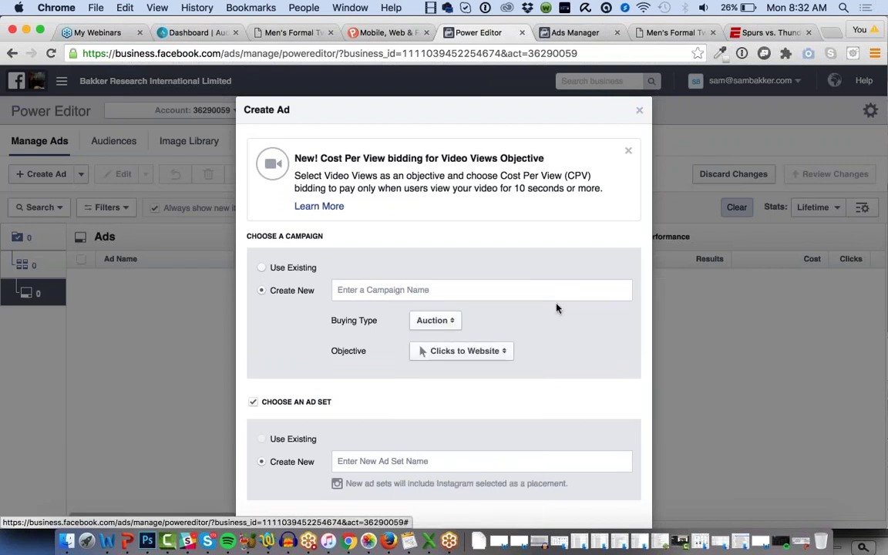
click(421, 350)
click(585, 358)
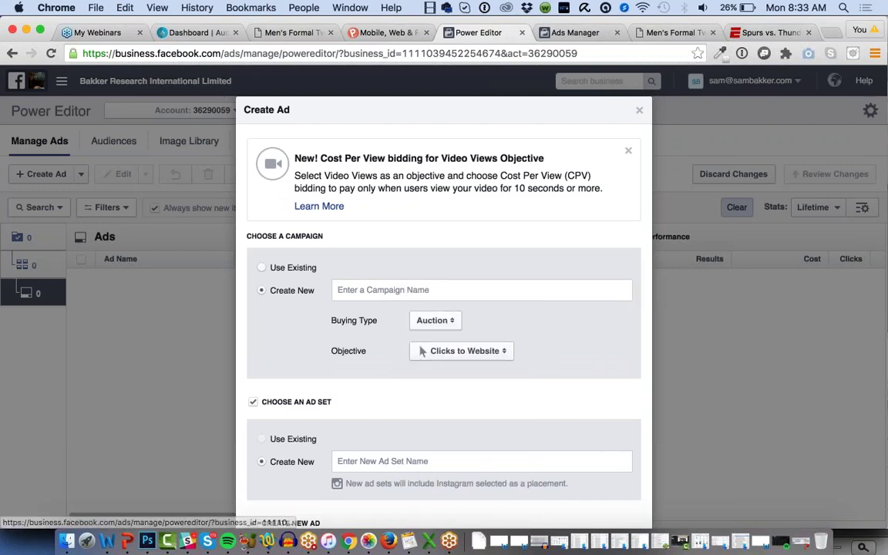
- Name the new campaign "this is my campaign"
click(438, 289)
text(this is my capm)
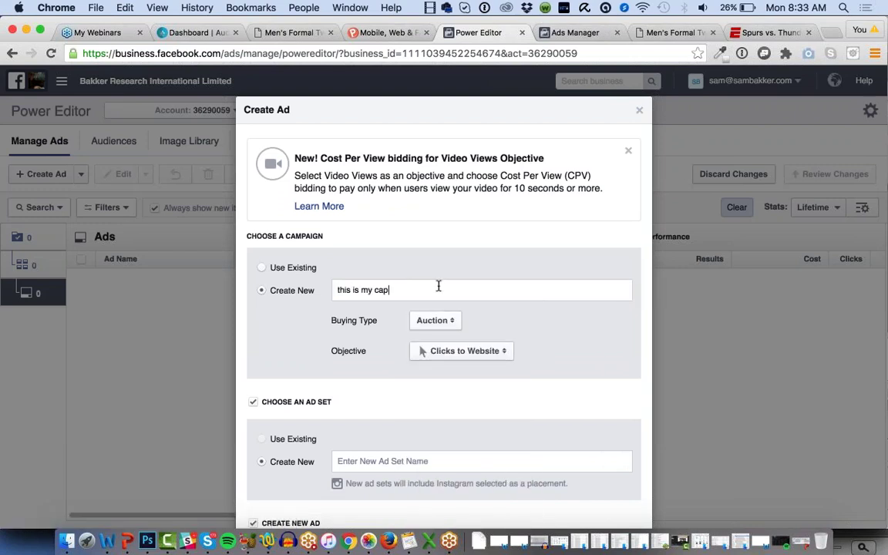
key(BackSpace)
key(BackSpace)
text(mpaign)
- Name the new ad set "Create ew" and the ad "create new", and create the campaign, ad set and ad
scroll(438, 286, down, 2)
scroll(301, 344, down, 2)
click(301, 345)
text(Create ew)
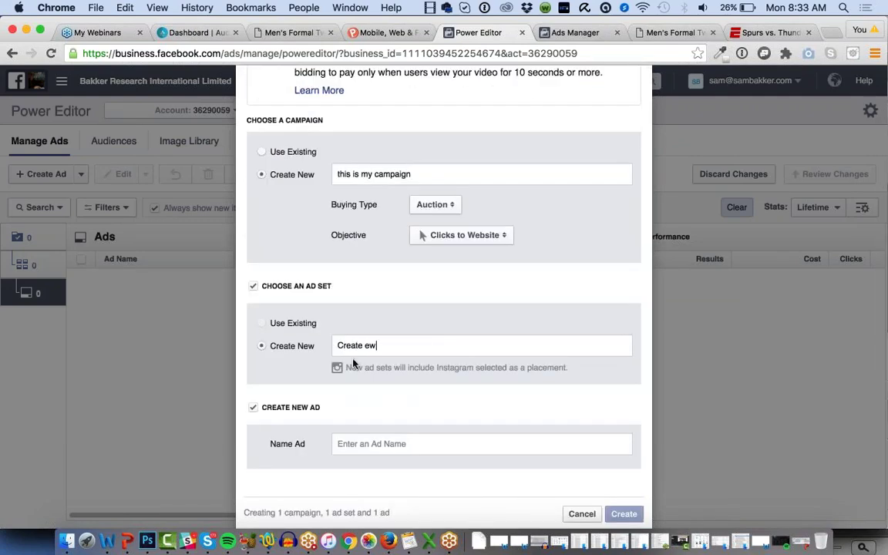
click(386, 436)
text(cre)
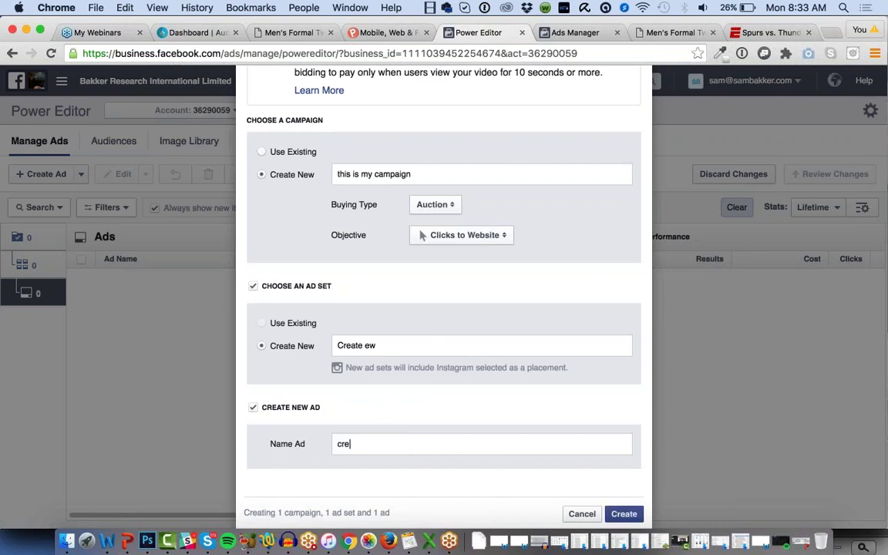
text(ate new)
click(626, 514)
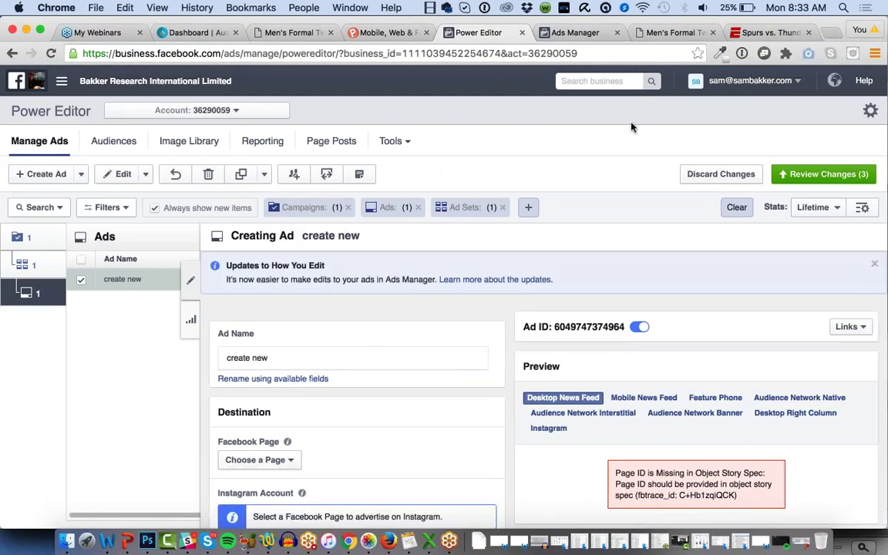
- Assign the business account's only available Facebook Page to the ad's destination
scroll(477, 294, down, 4)
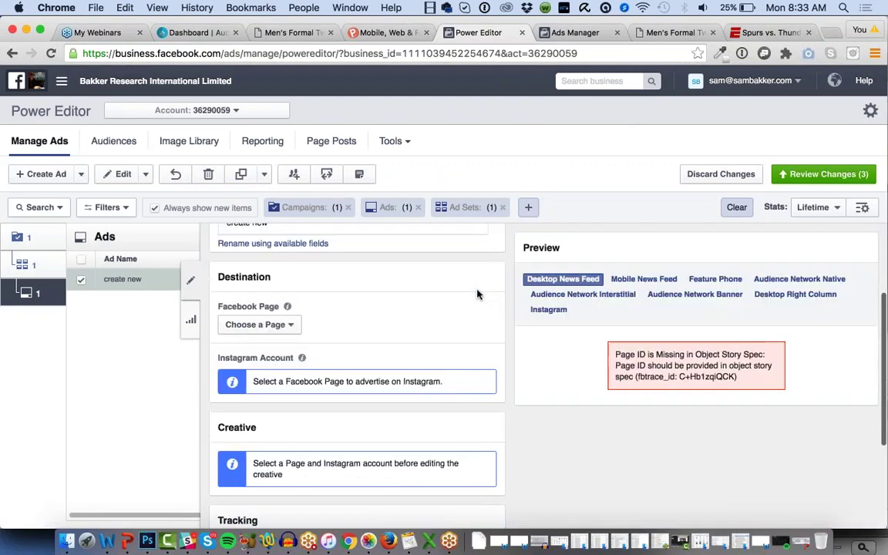
click(260, 324)
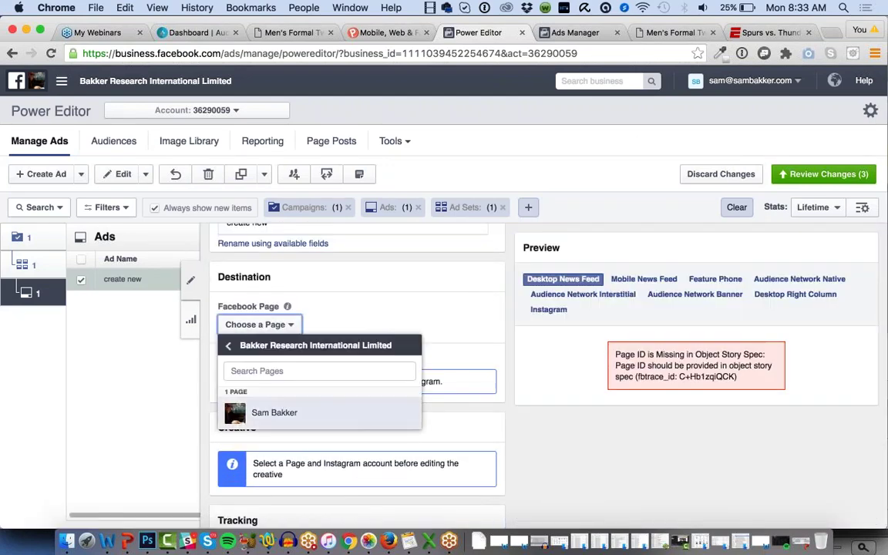
click(302, 412)
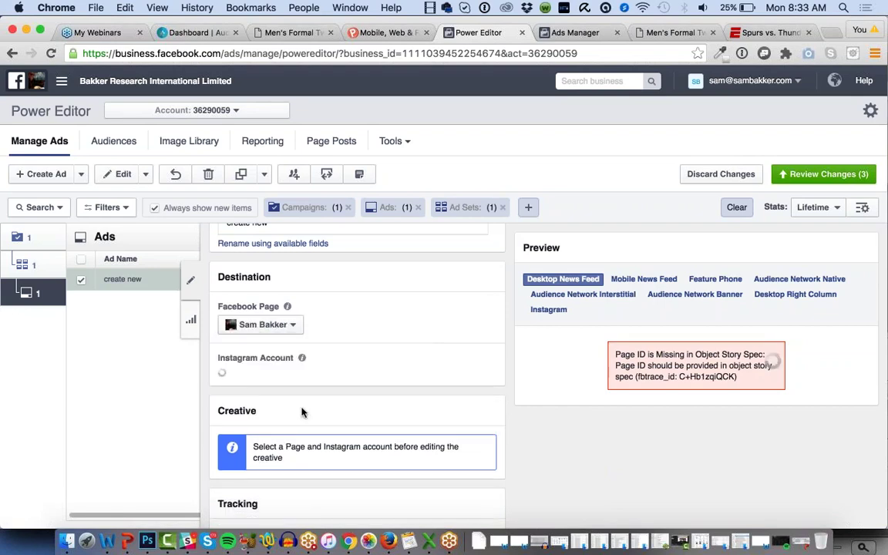
- Examine the ad's Website URL, display URL, image, call-to-action and pixel tracking settings
scroll(503, 411, down, 2)
scroll(503, 412, down, 5)
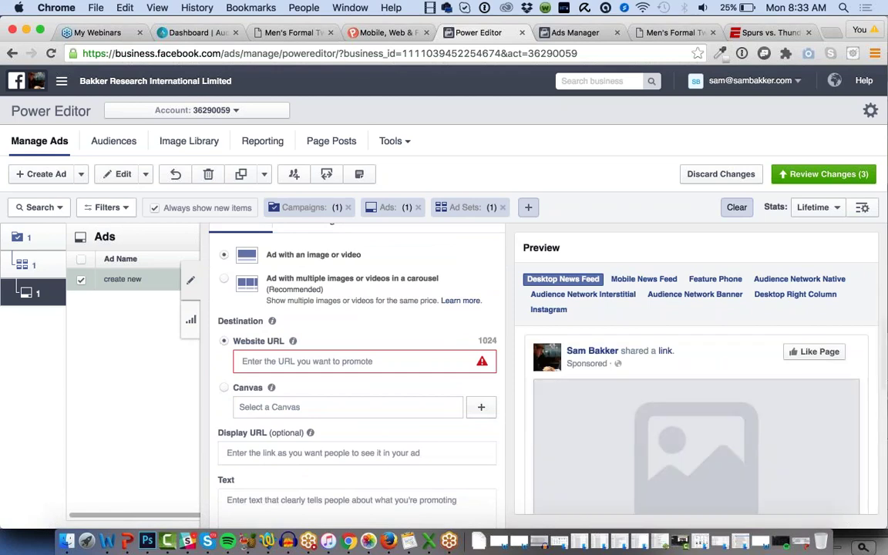
click(300, 360)
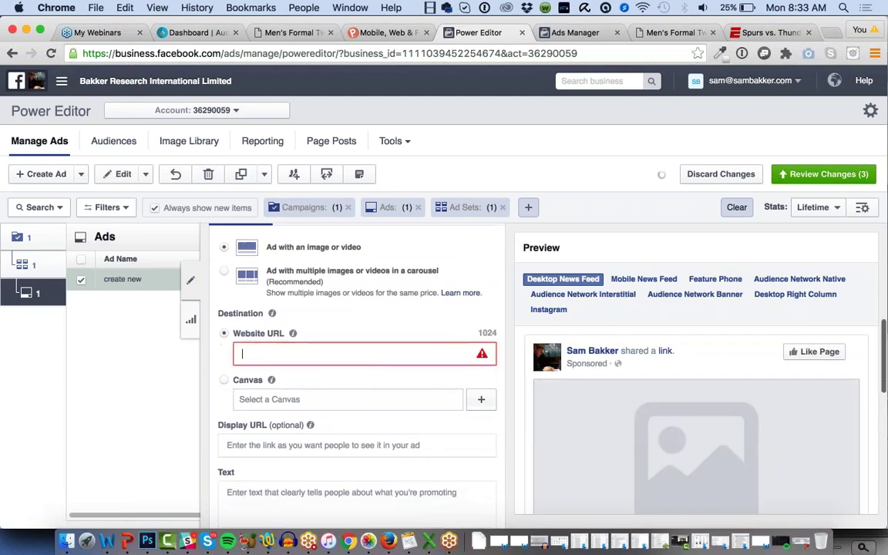
scroll(310, 370, down, 1)
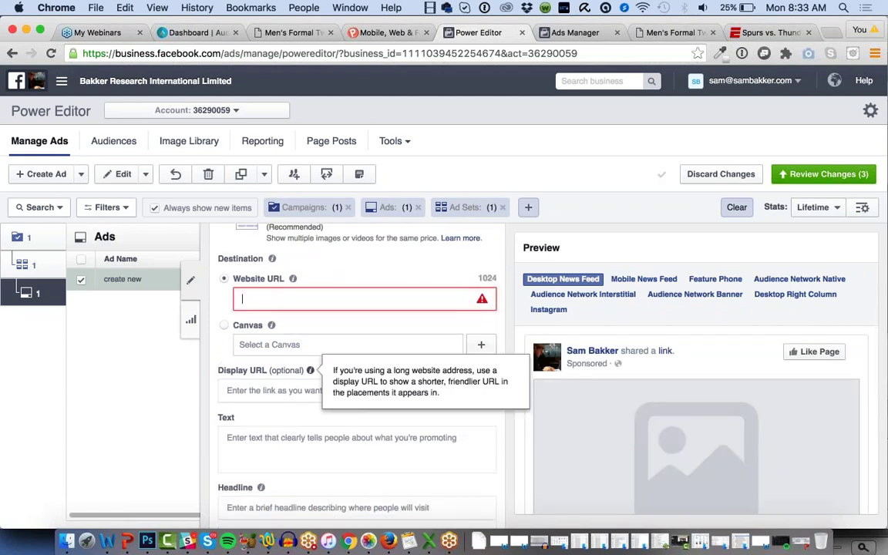
scroll(310, 370, down, 15)
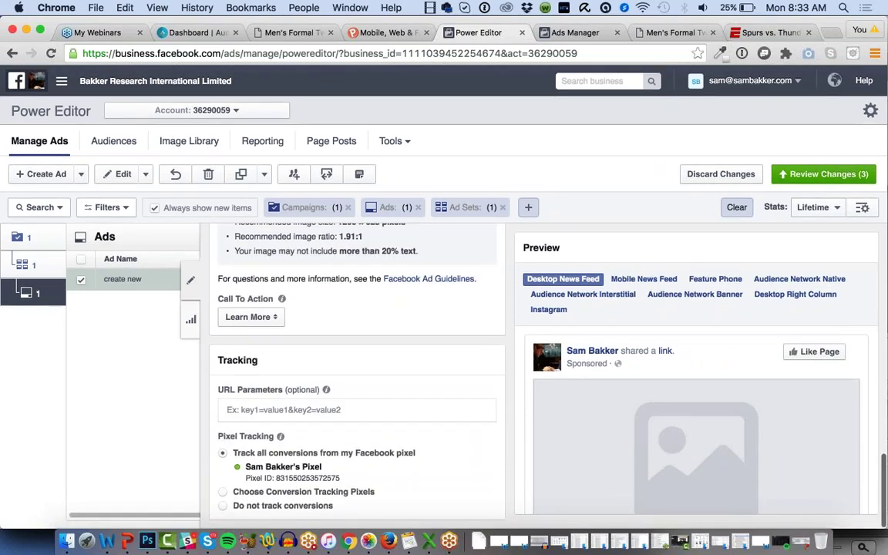
scroll(247, 352, up, 3)
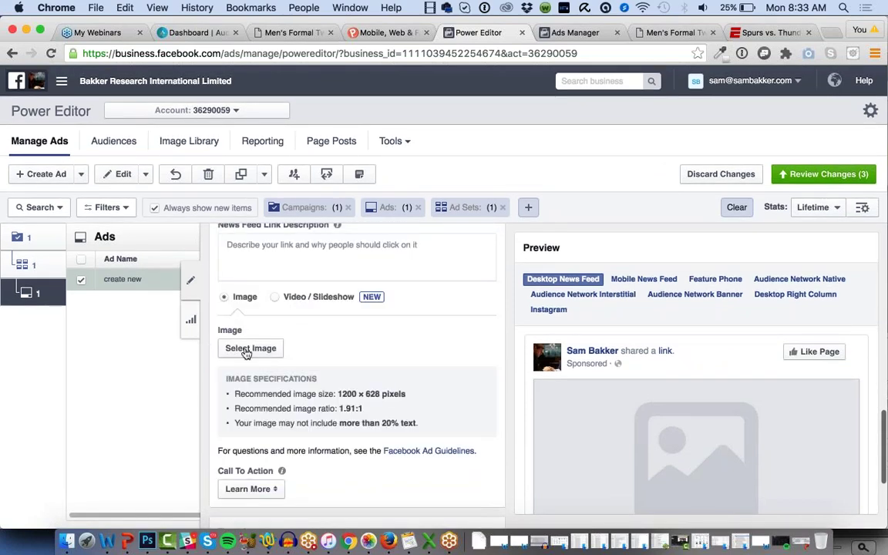
scroll(246, 352, down, 3)
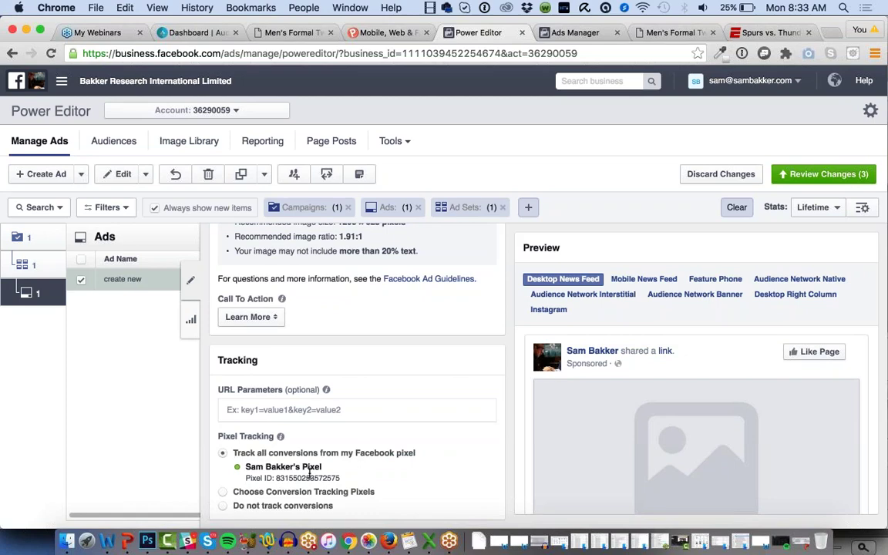
scroll(309, 471, up, 15)
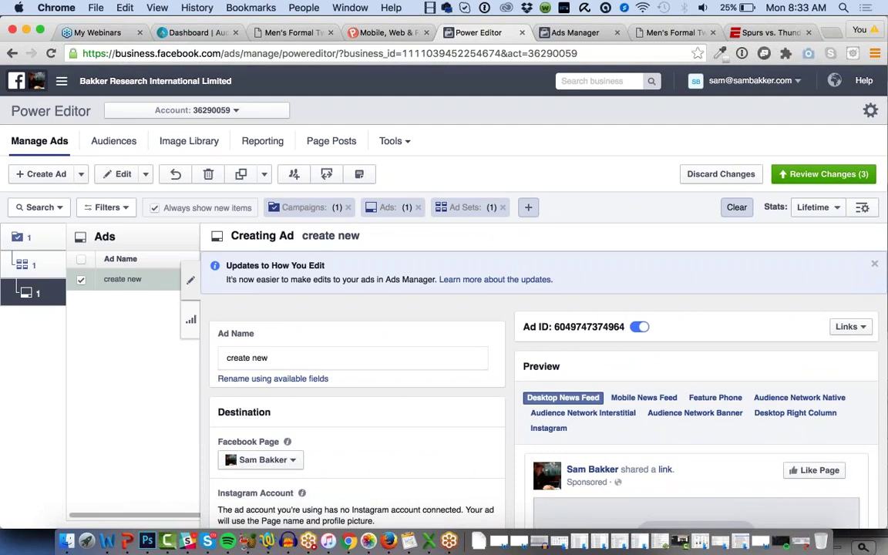
- Open the ad set's audience settings and browse the list of custom audiences without choosing one
click(36, 270)
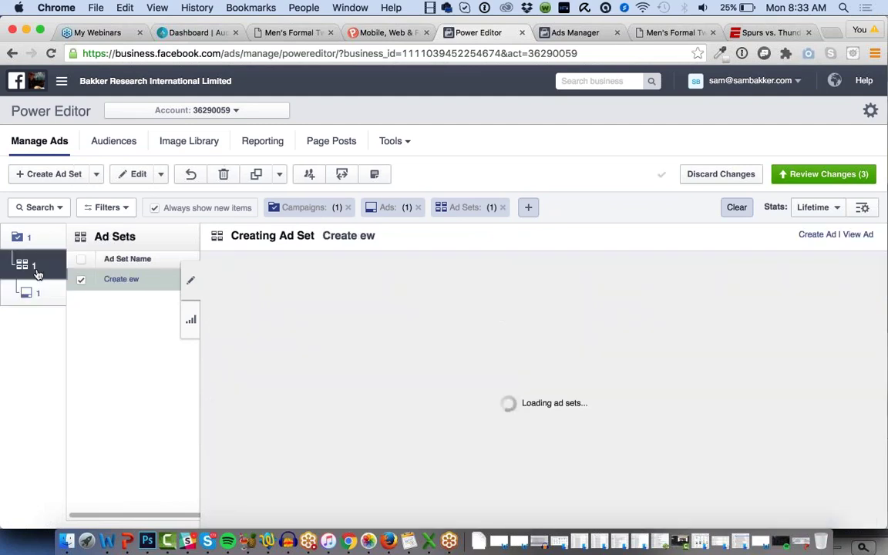
scroll(350, 412, down, 5)
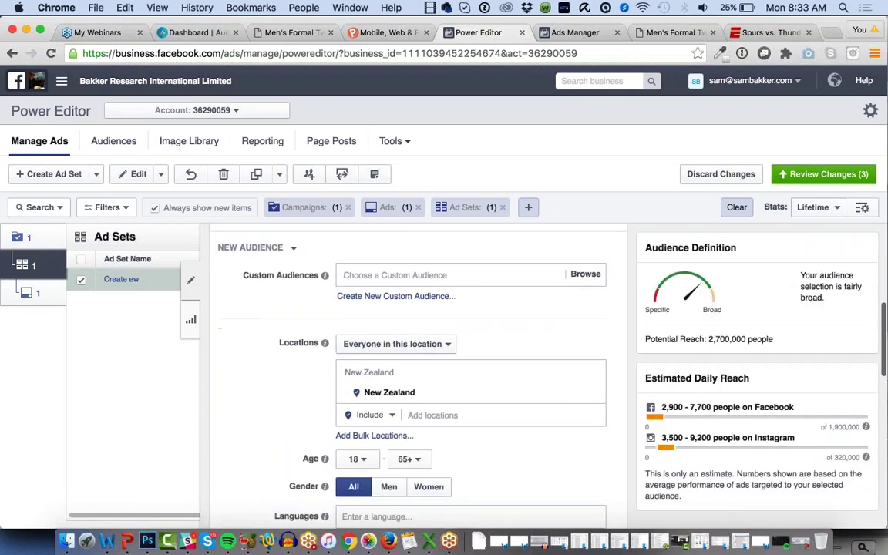
mouse_move(326, 279)
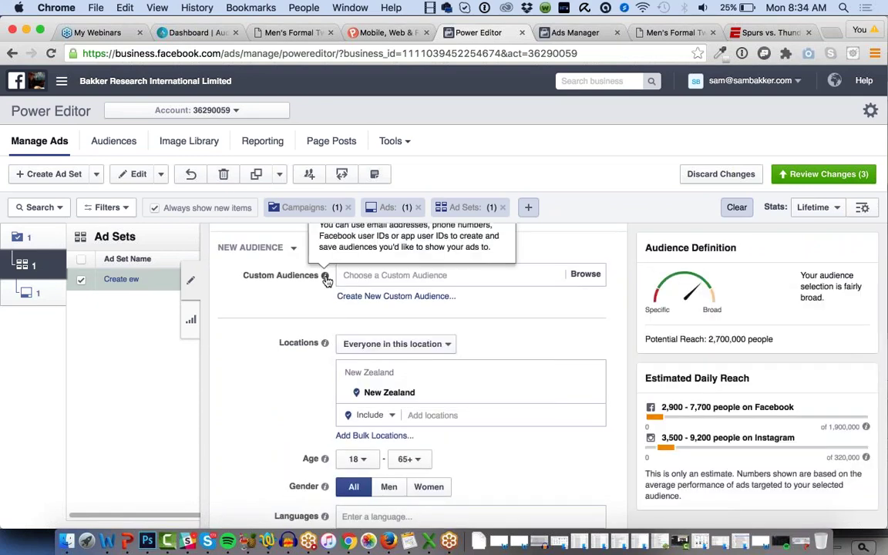
click(461, 273)
click(570, 279)
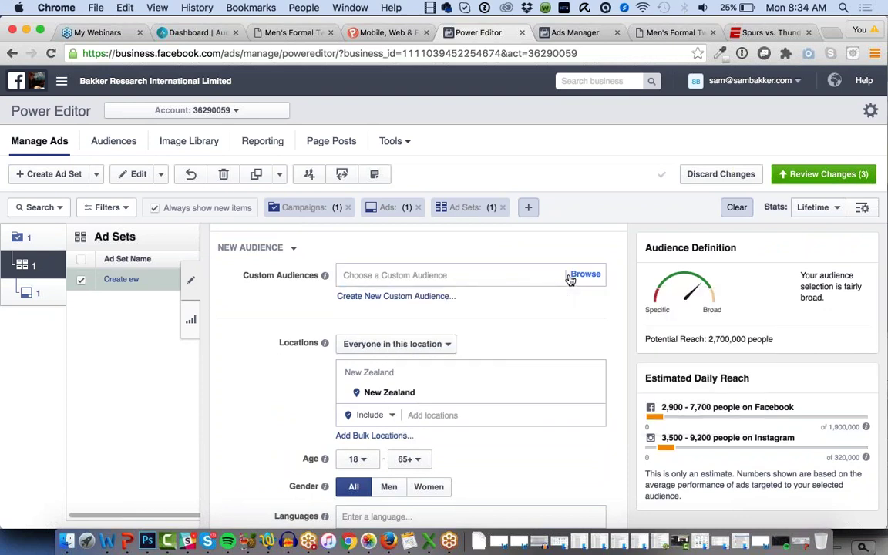
click(509, 275)
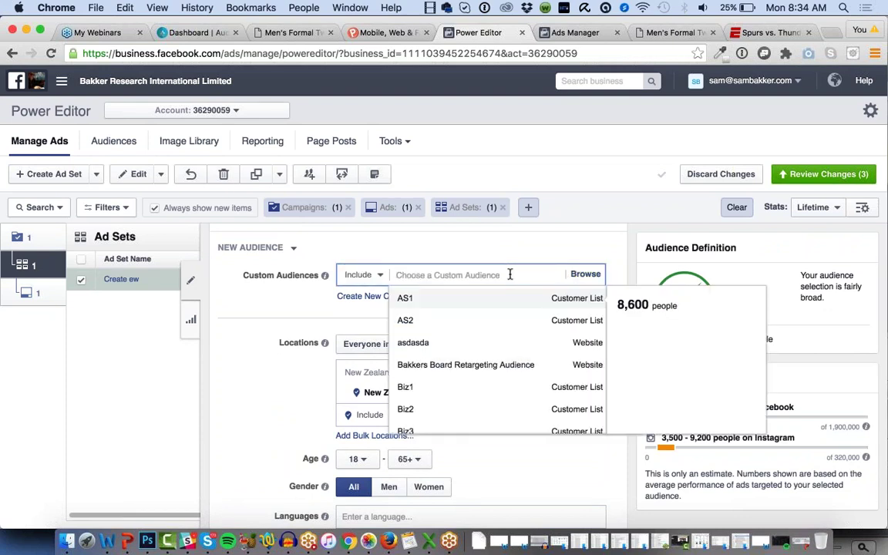
scroll(513, 350, down, 5)
scroll(515, 351, down, 5)
scroll(515, 351, down, 10)
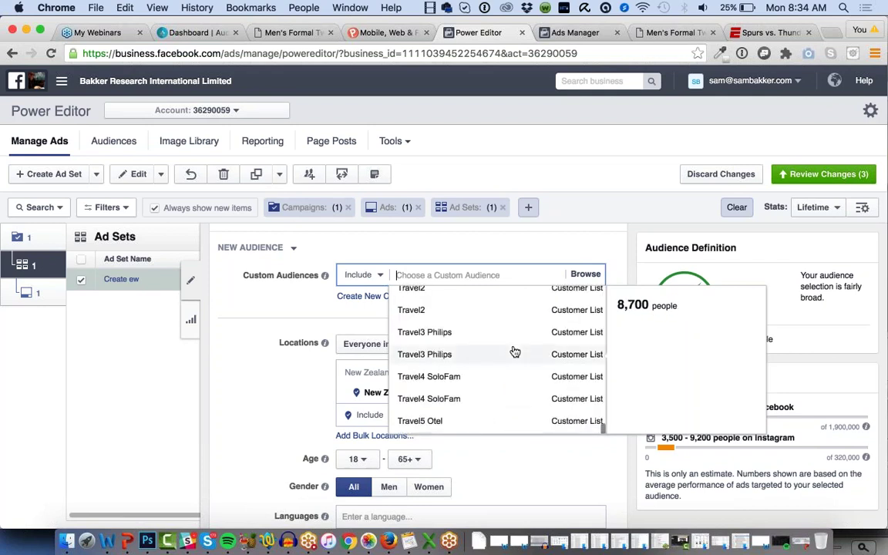
scroll(515, 351, up, 4)
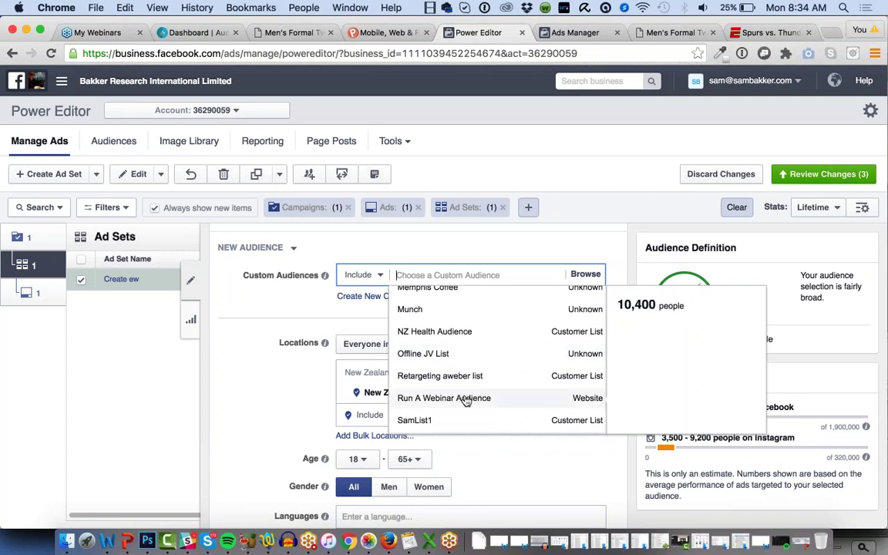
key(Escape)
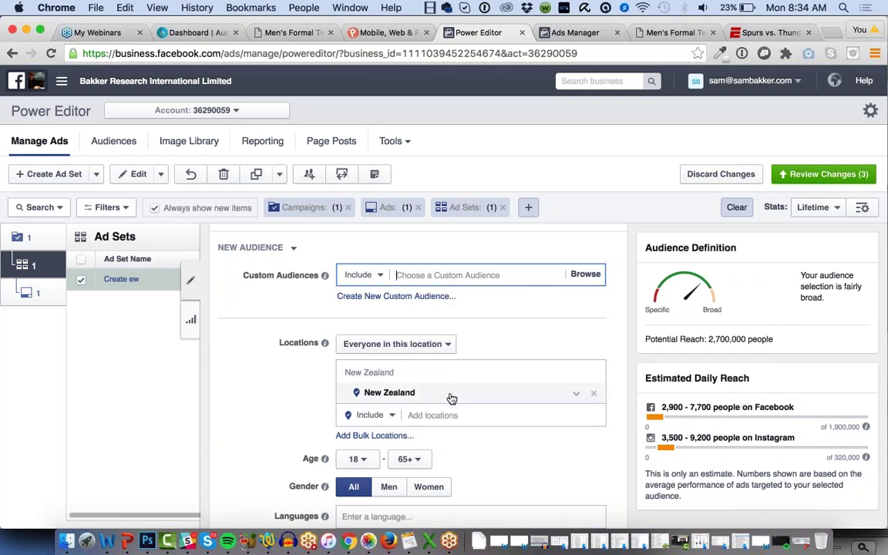
- Try including the RunA Webinar Audience as the ad set's custom audience and remove it again
key(Down)
key(Return)
key(Escape)
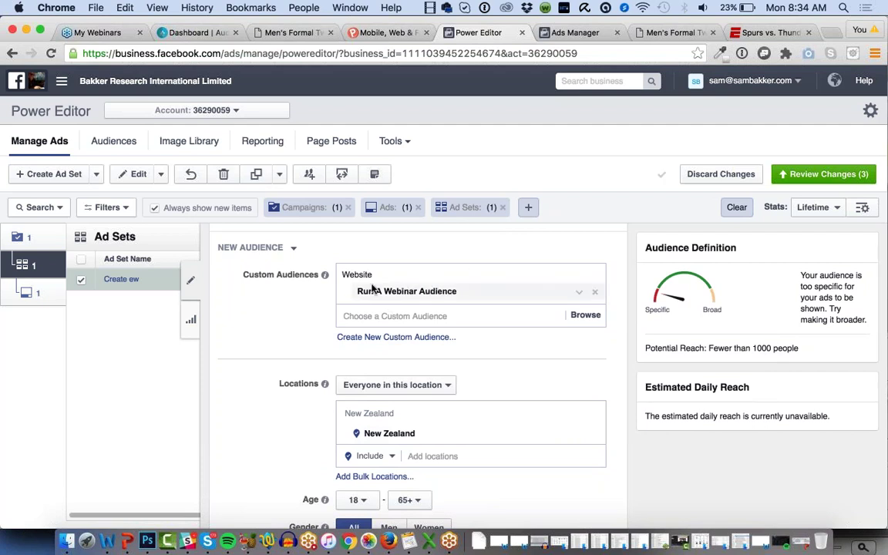
click(594, 291)
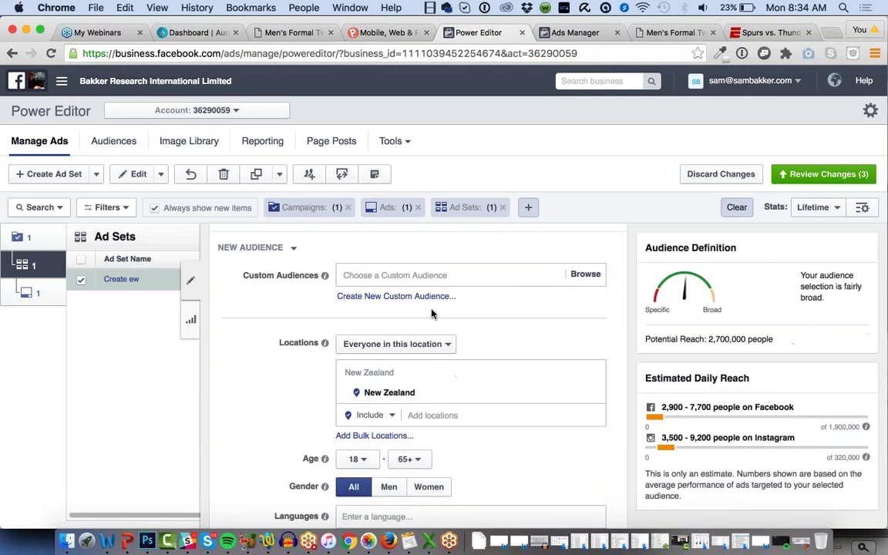
- Browse the ad set's list of available custom audiences and close it without choosing one
click(570, 277)
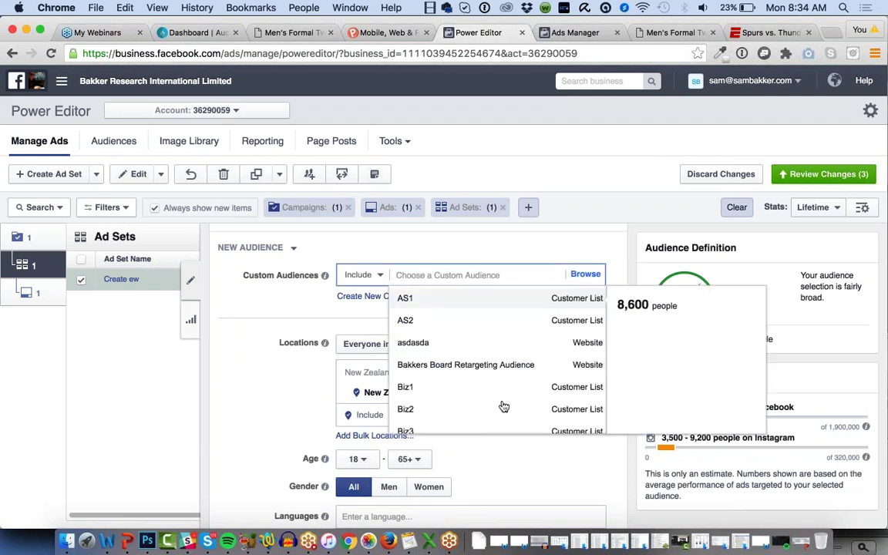
scroll(503, 406, down, 10)
scroll(503, 406, down, 15)
scroll(497, 357, up, 1)
scroll(497, 356, up, 1)
drag(604, 420, 602, 394)
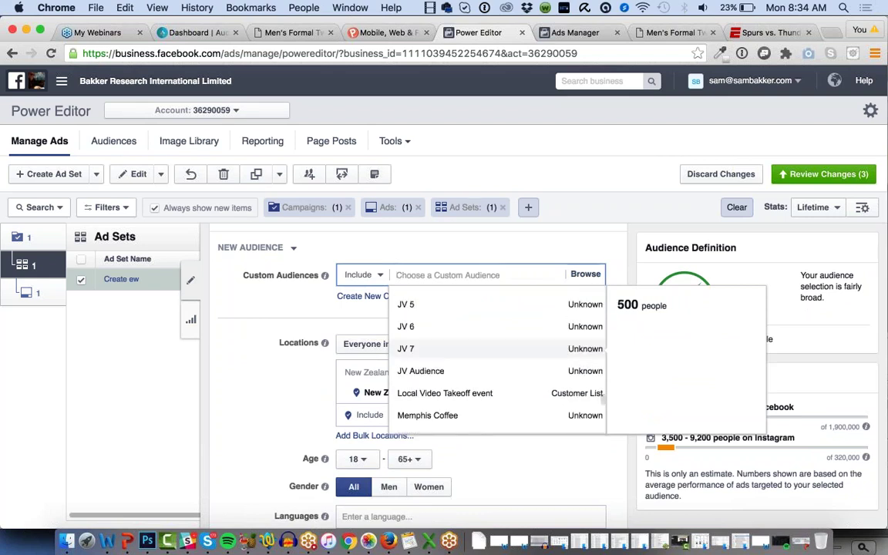
key(Escape)
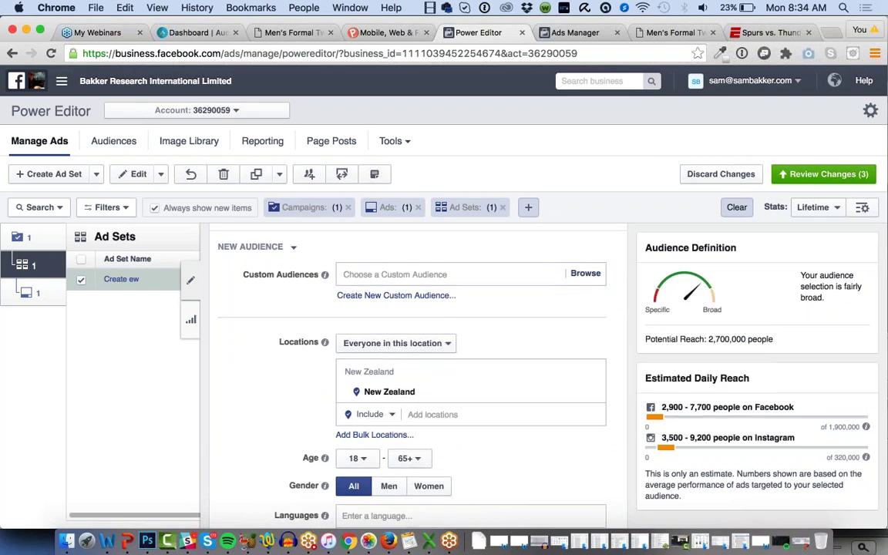
- Remove New Zealand from the ad set's targeted locations
scroll(339, 318, down, 3)
scroll(339, 319, down, 9)
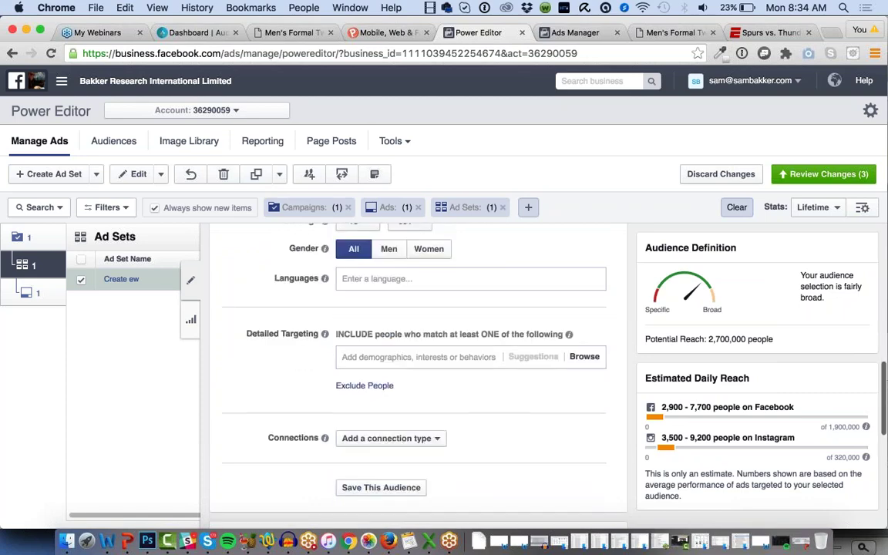
scroll(418, 370, down, 4)
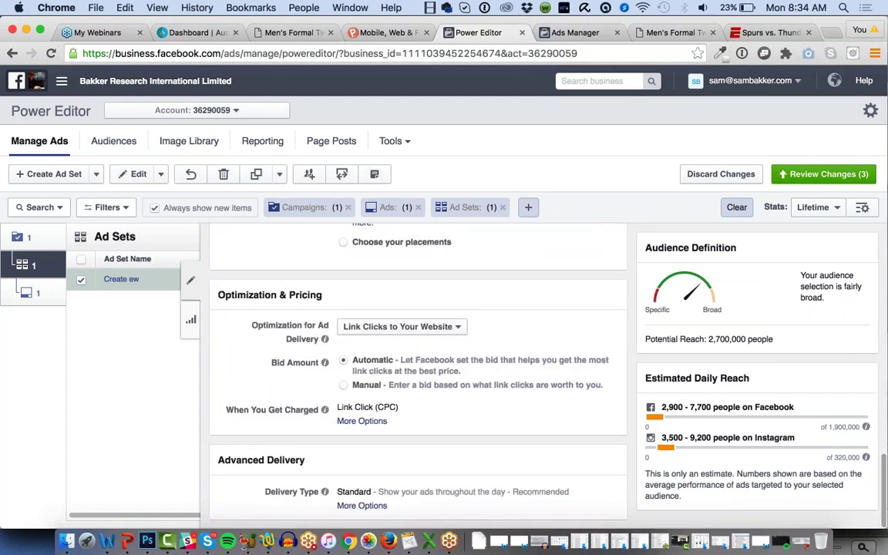
scroll(417, 369, up, 8)
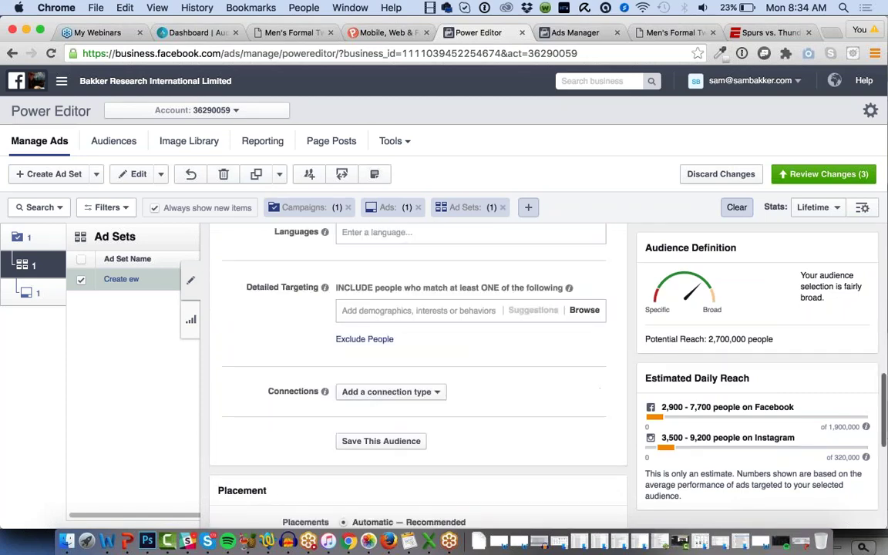
scroll(325, 413, up, 11)
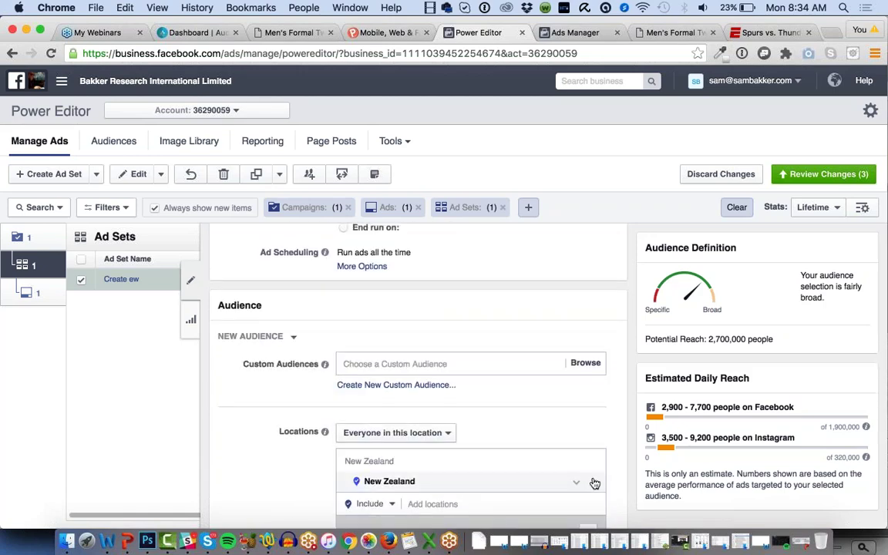
scroll(594, 483, down, 2)
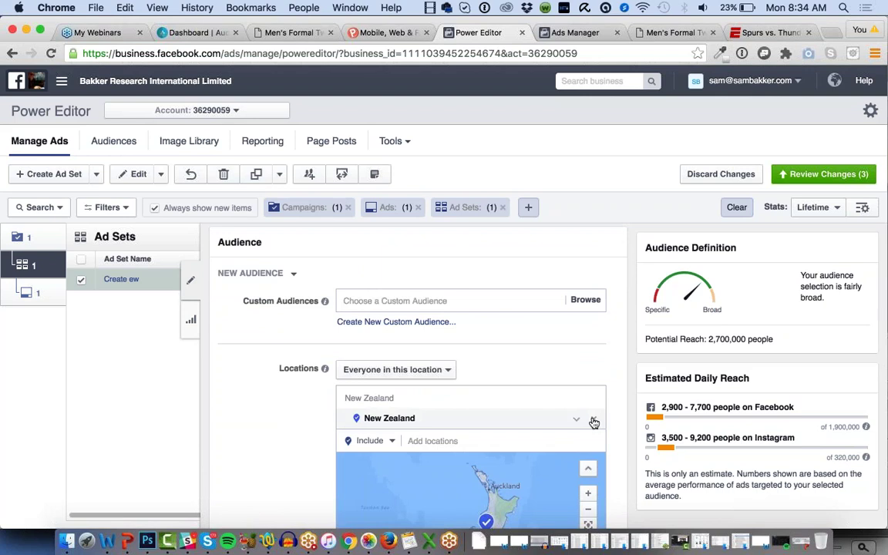
click(593, 421)
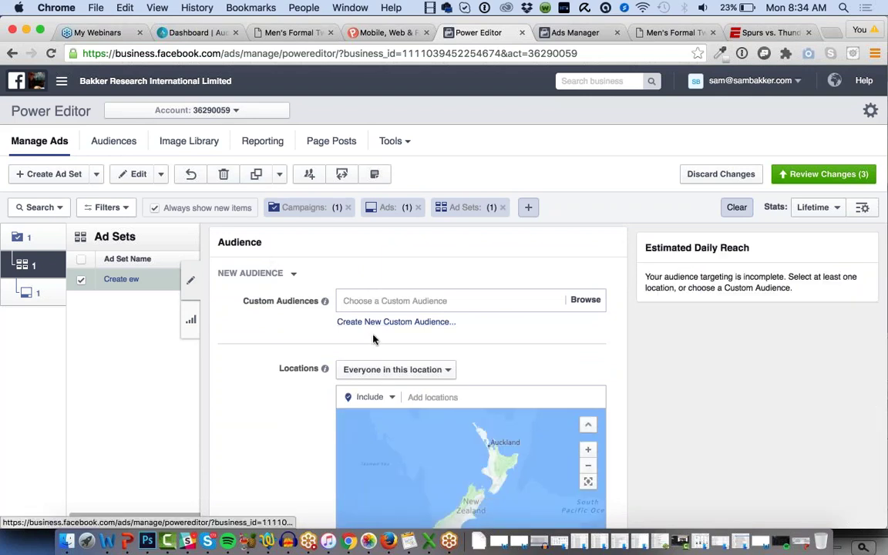
- Start a new custom audience based on Website Traffic and look through its visitor-type options
click(396, 321)
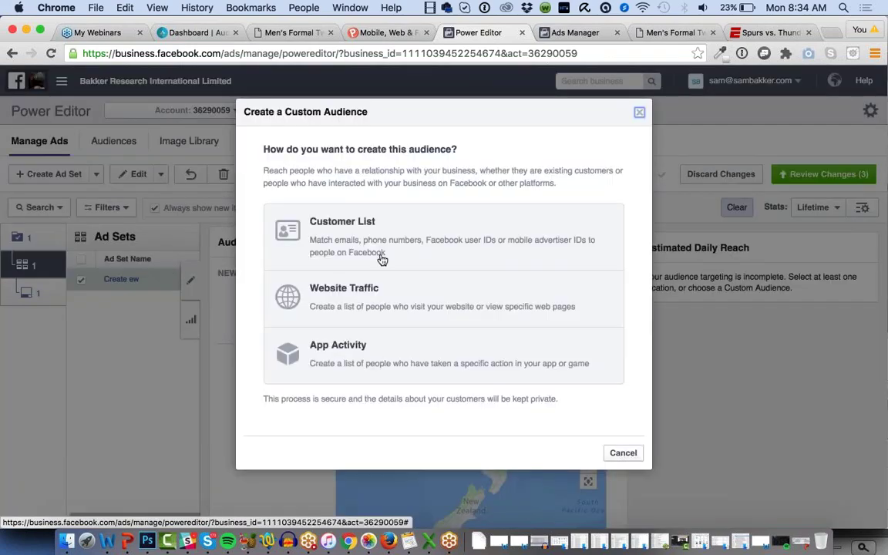
click(362, 300)
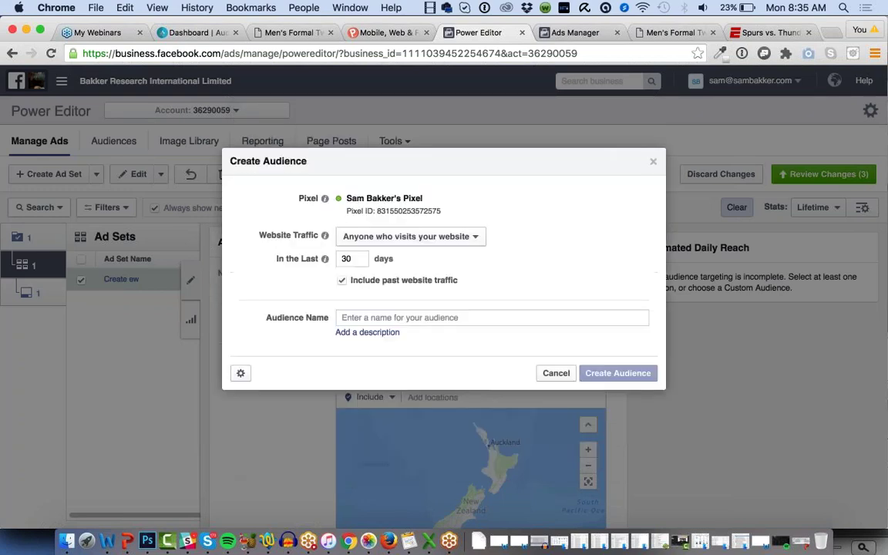
click(434, 236)
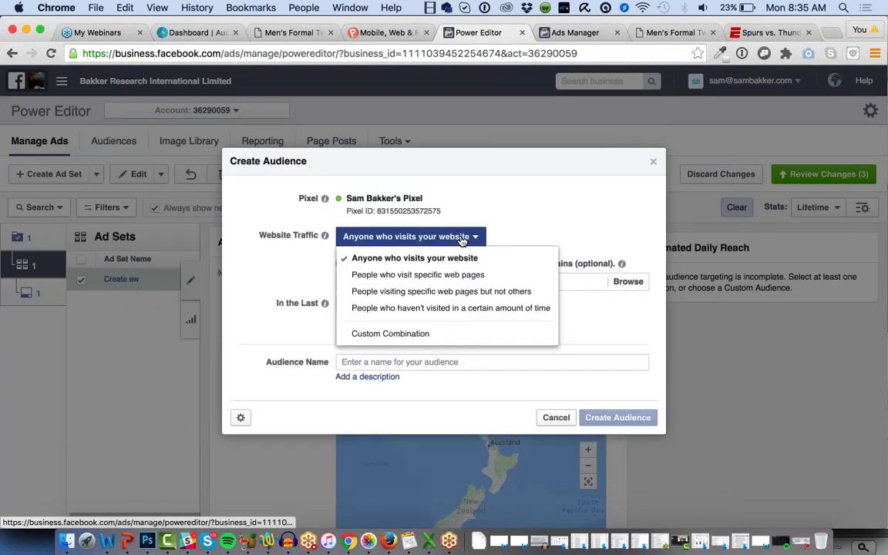
click(420, 275)
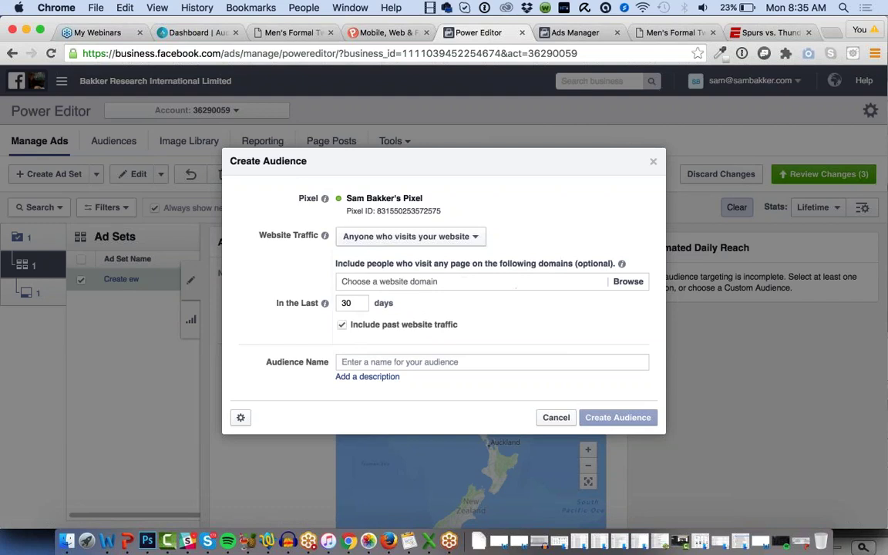
- Select runawebinar.net as the website domain for the new audience and discard the audience without creating it
click(515, 282)
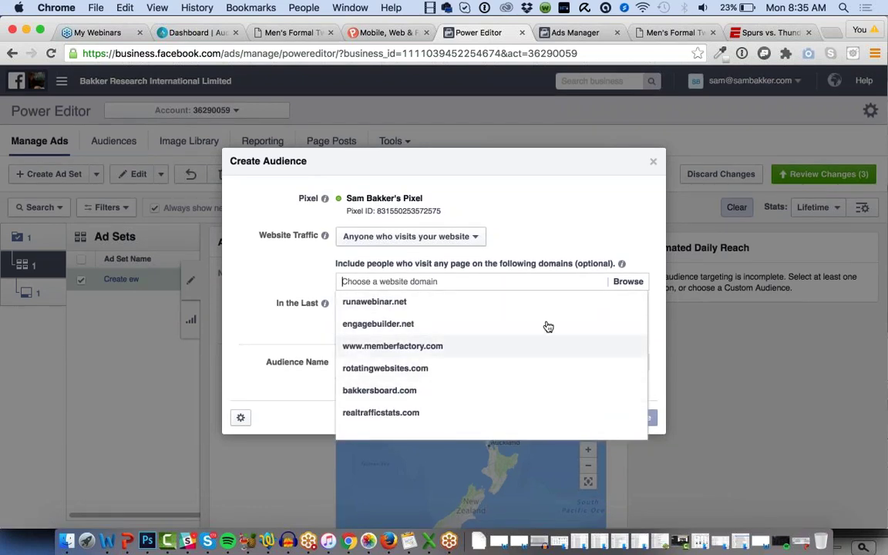
click(235, 303)
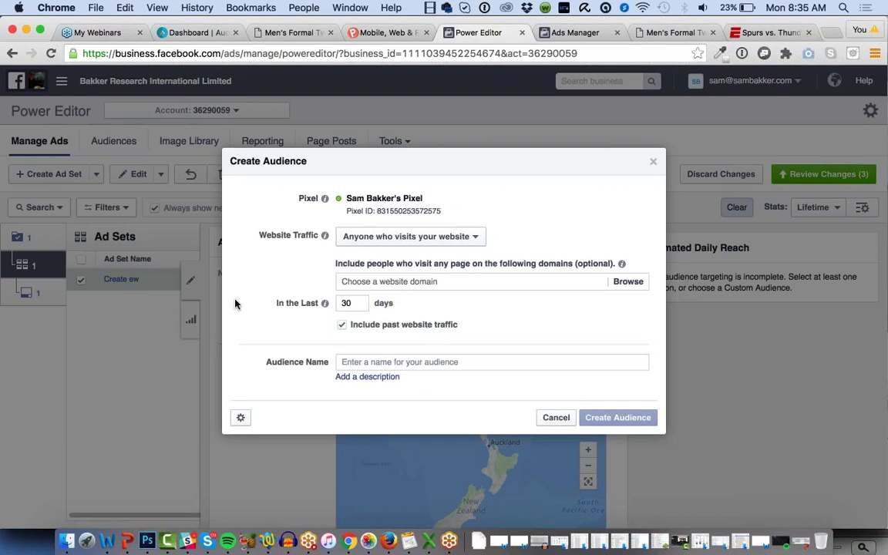
click(337, 286)
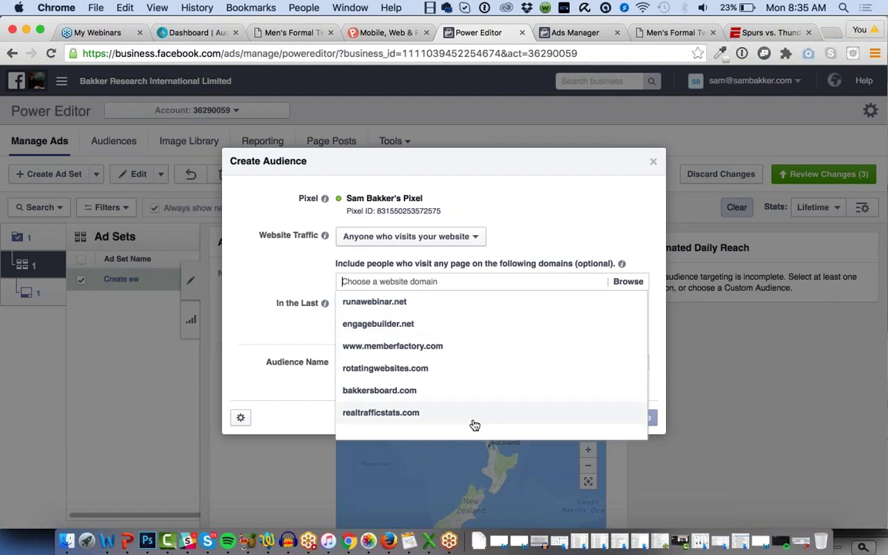
click(416, 301)
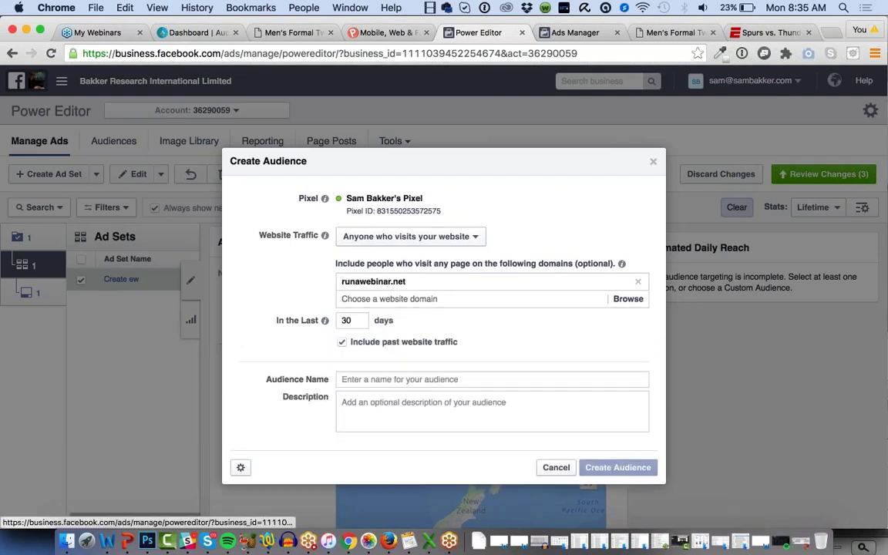
click(395, 377)
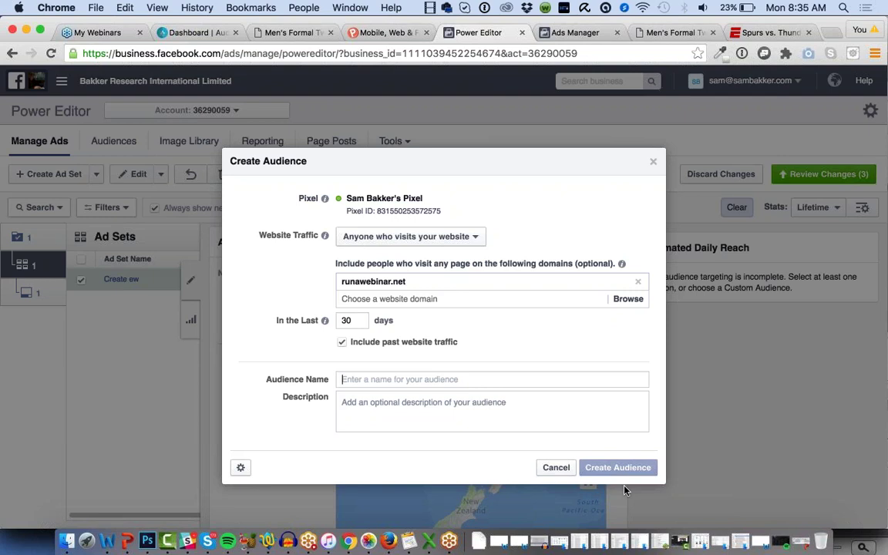
click(654, 163)
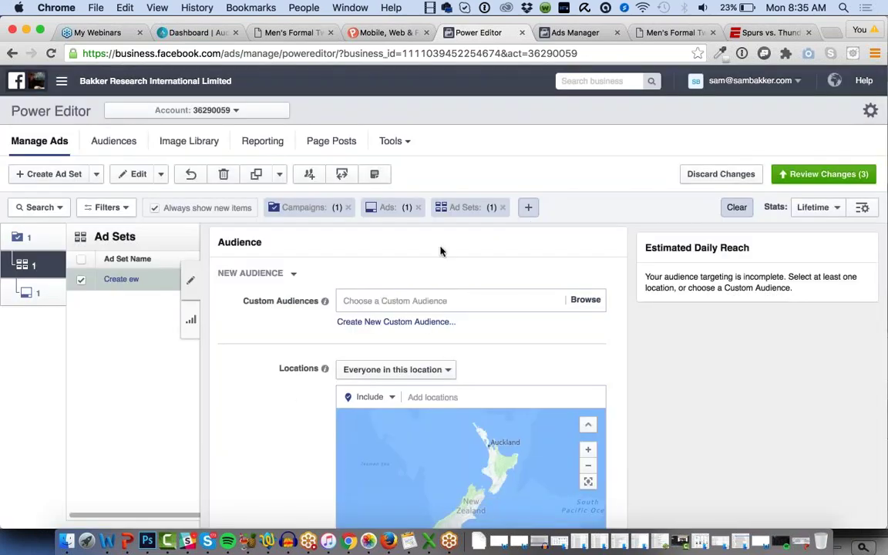
scroll(440, 308, down, 2)
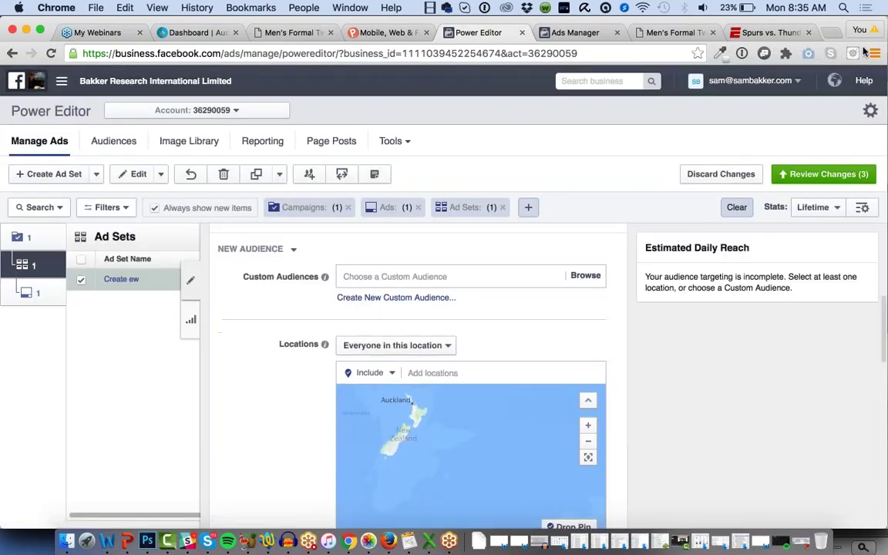